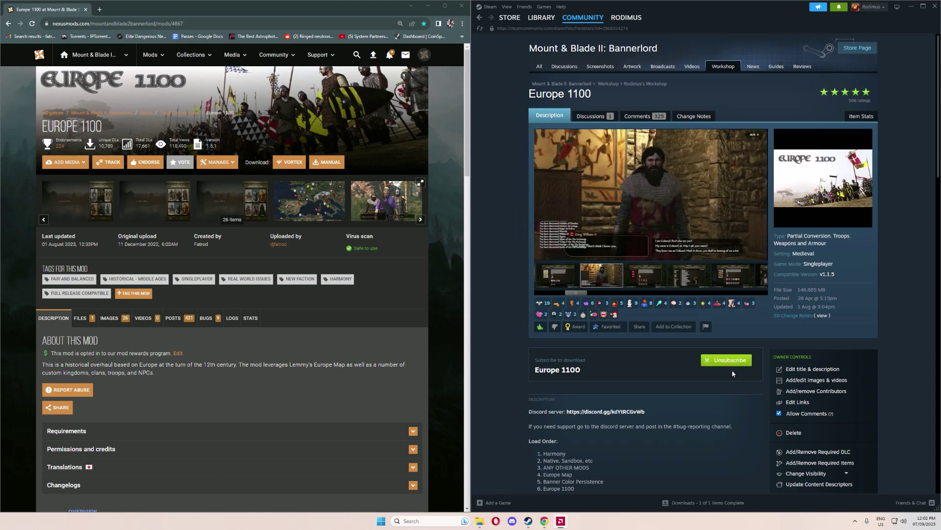
- Scroll through the Europe 1100 page to review its Required Items
scroll(730, 393, down, 3)
scroll(718, 326, up, 3)
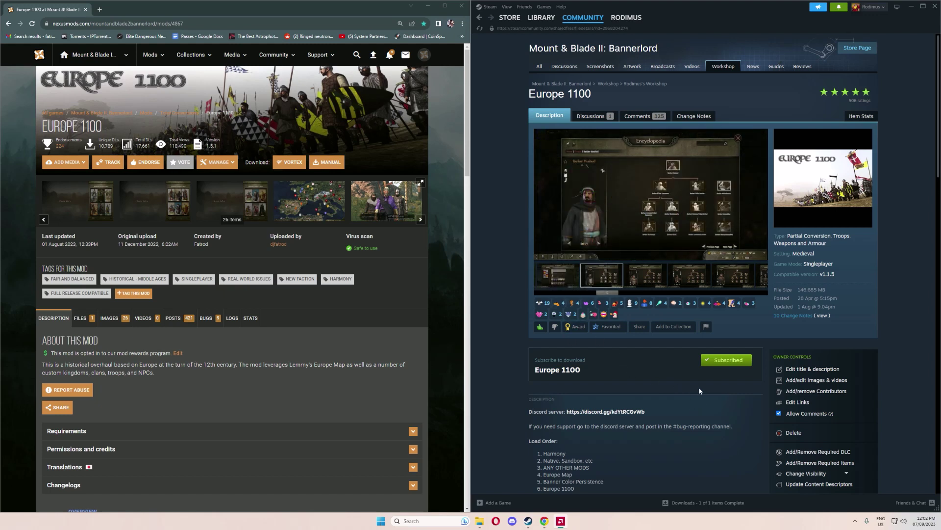
scroll(711, 390, down, 3)
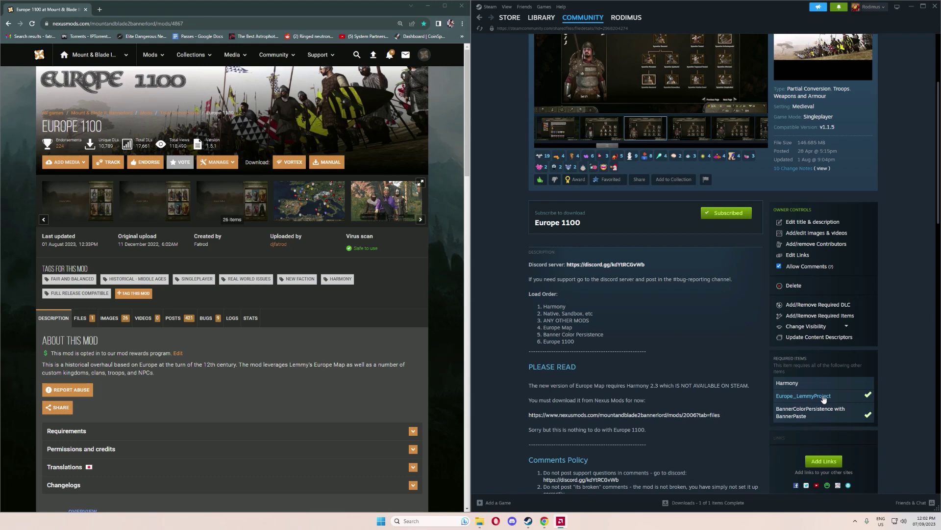
scroll(714, 351, up, 3)
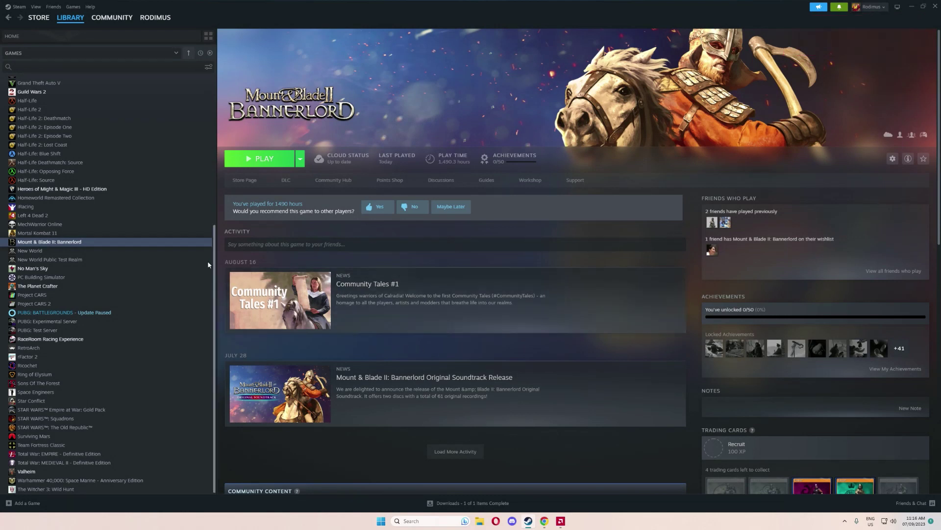
- Confirm in Bannerlord's Properties that Betas participation is None, then close the dialog
right_click(163, 244)
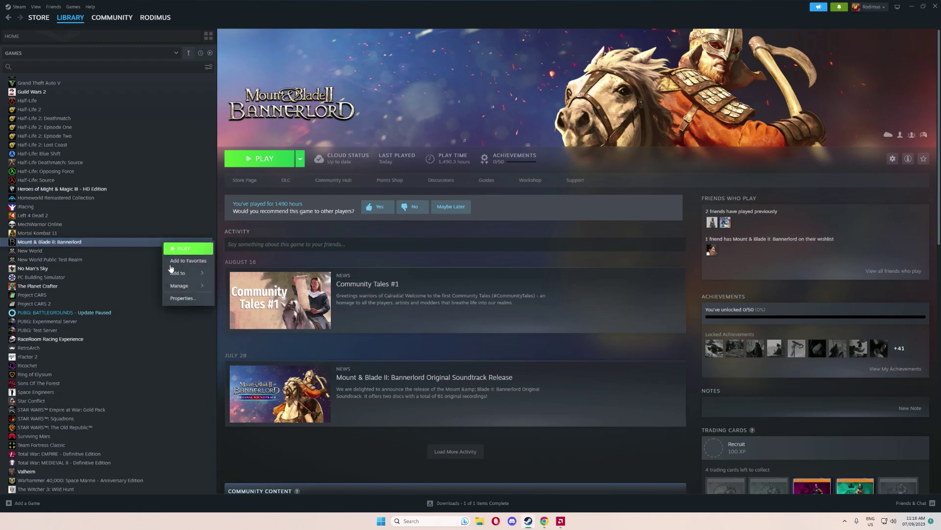
click(186, 303)
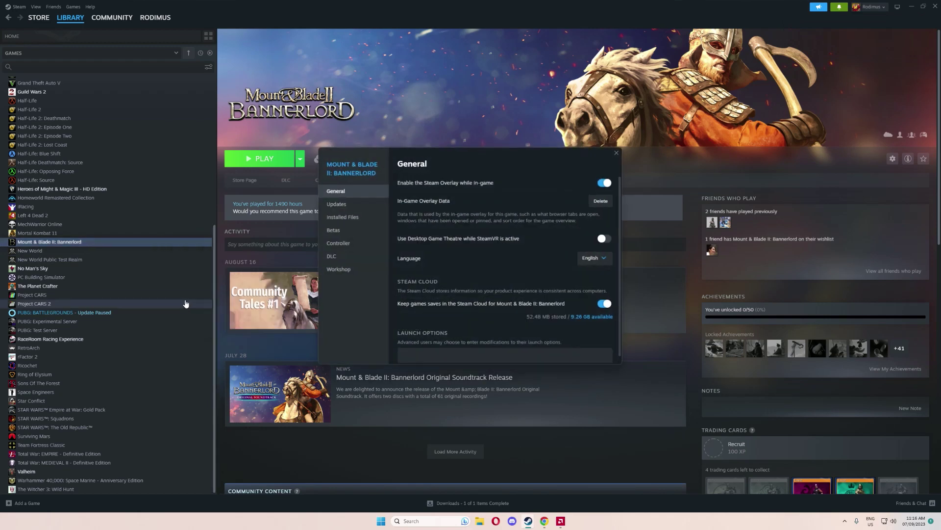
click(355, 231)
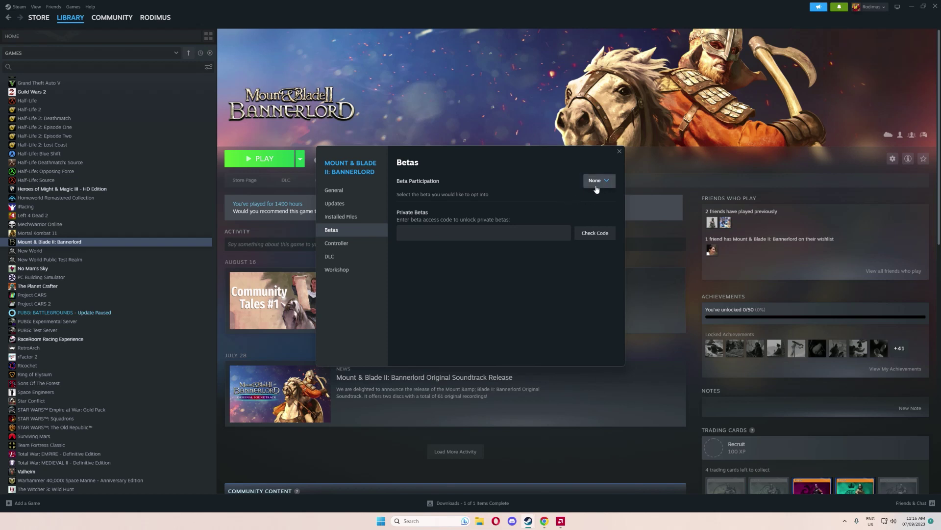
click(619, 152)
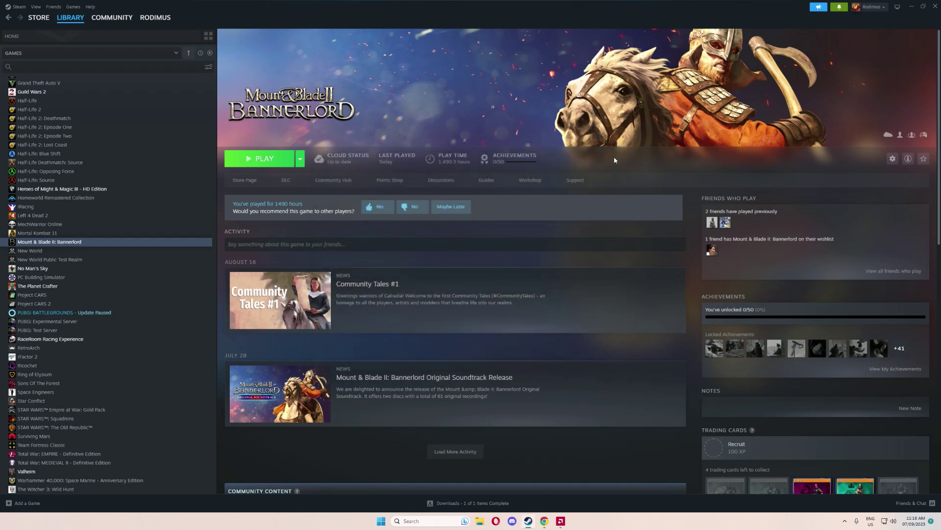
- Search the Bannerlord Workshop for 'europe 1100'
click(532, 181)
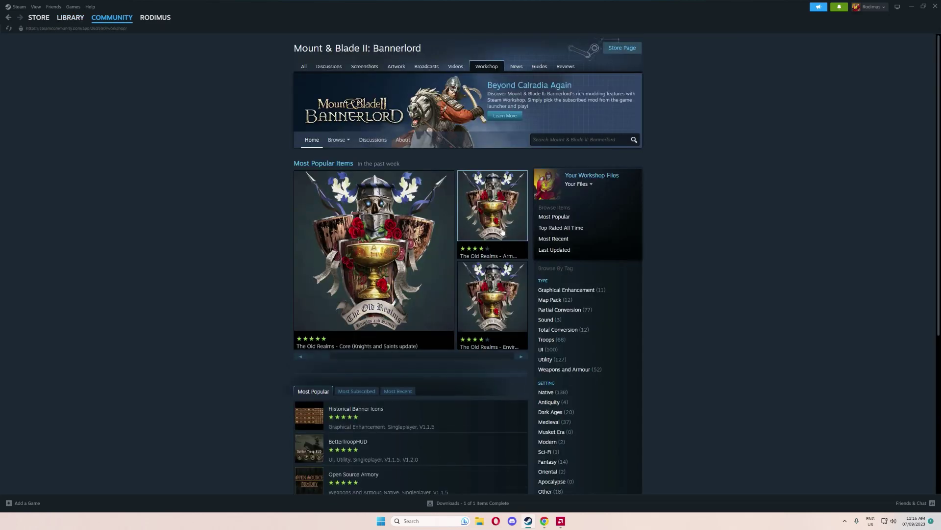
click(560, 136)
text(eur)
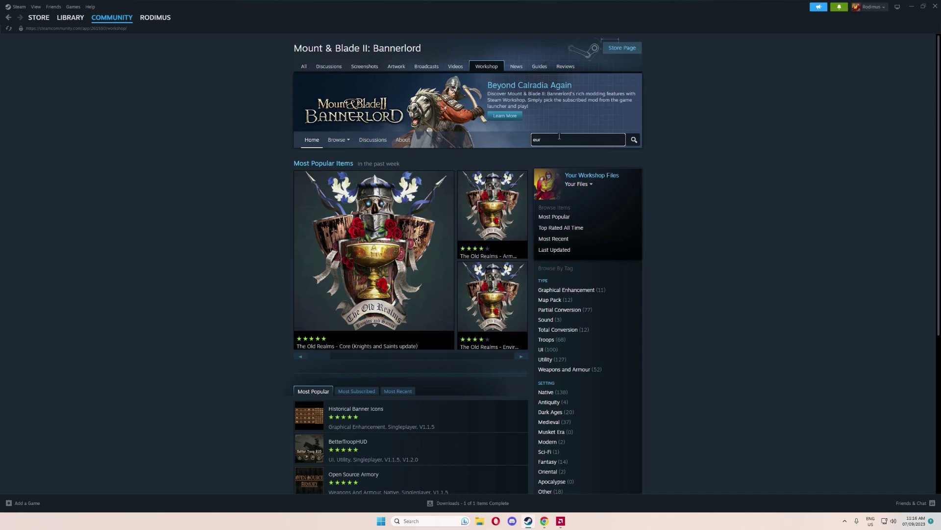
text(ope 1100)
key(Return)
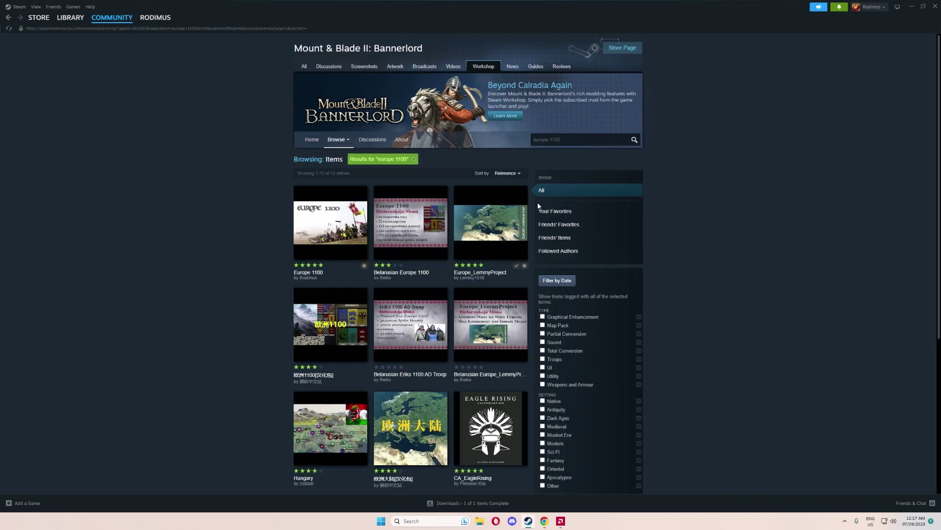
mouse_move(354, 238)
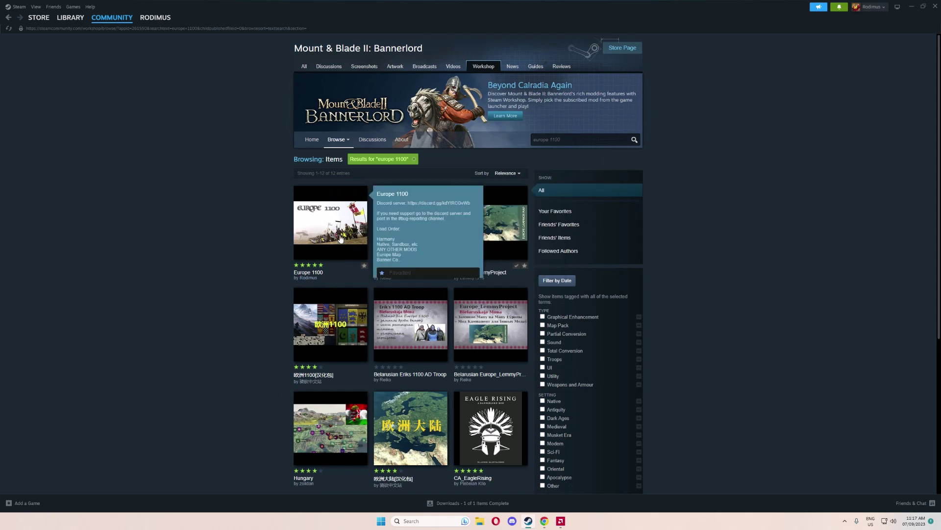
- Open the Europe 1100 item, subscribe, and accept its additional required items
click(341, 239)
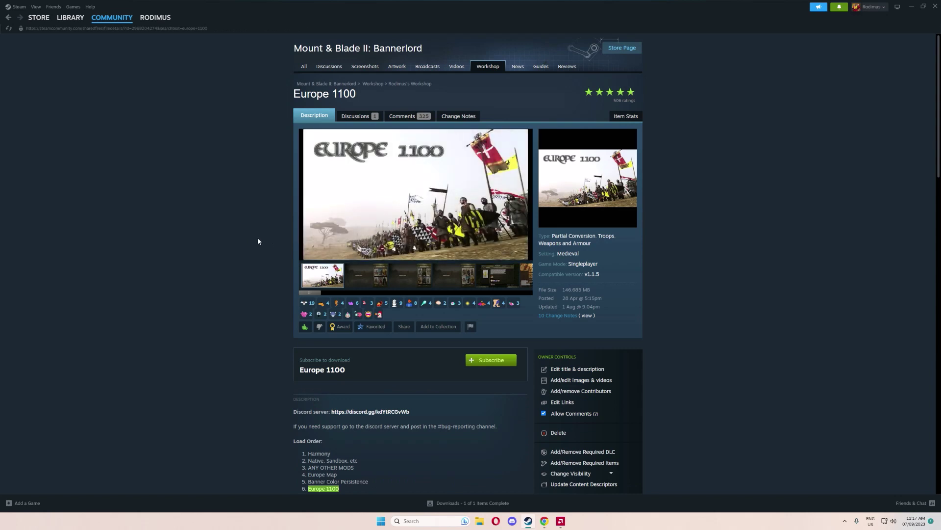
scroll(258, 241, down, 1)
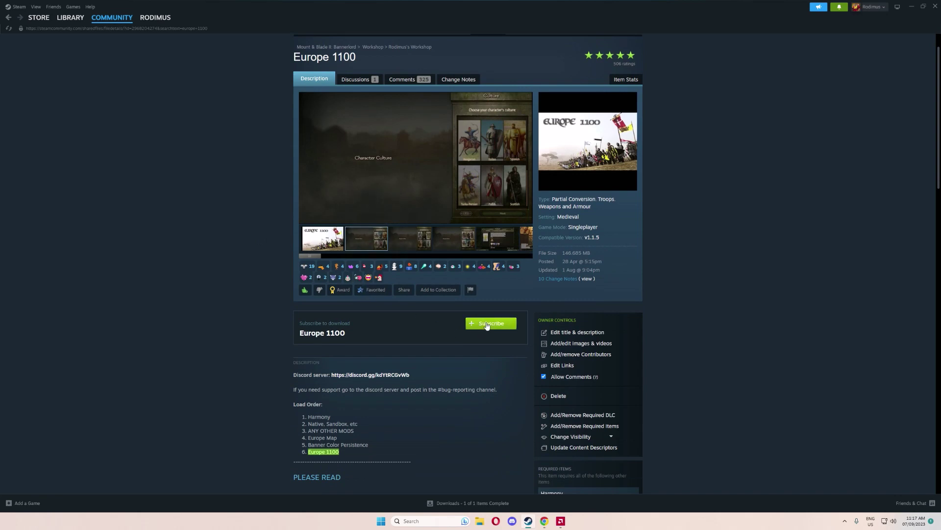
scroll(484, 339, down, 3)
scroll(477, 342, down, 1)
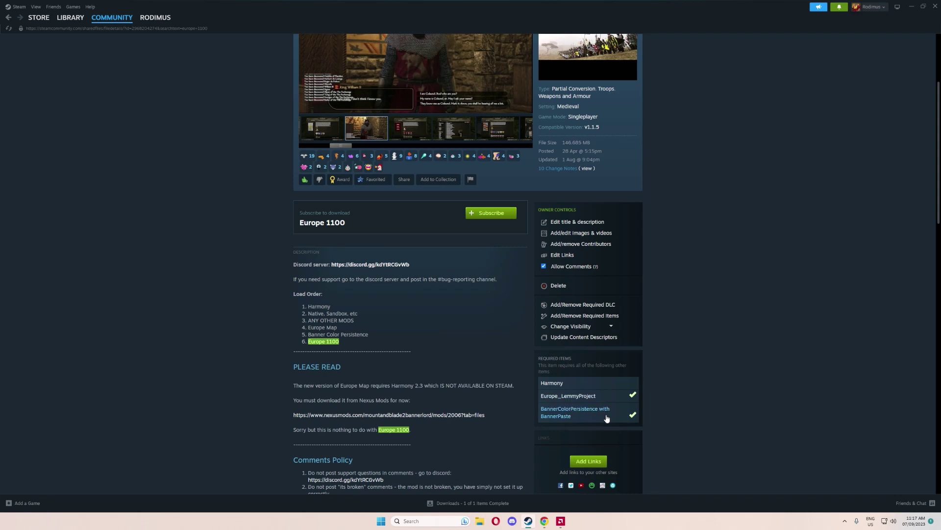
scroll(513, 290, up, 2)
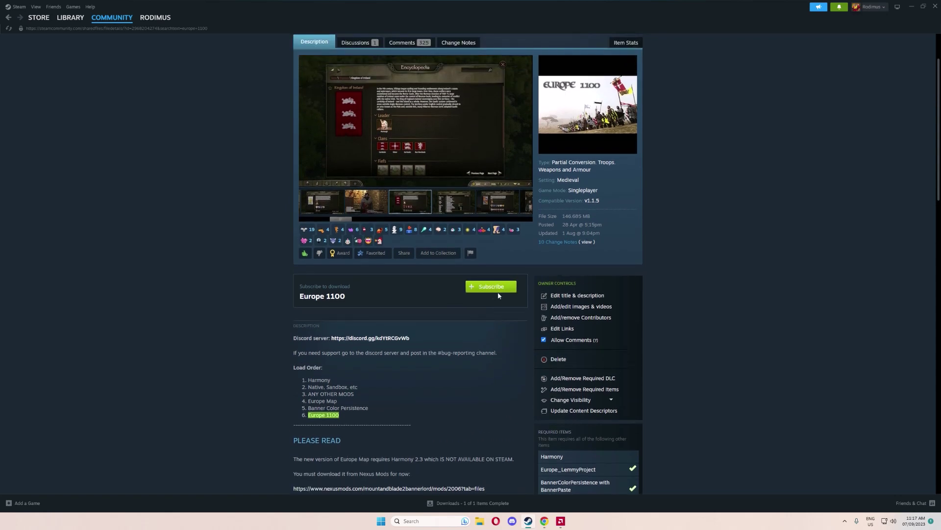
click(490, 289)
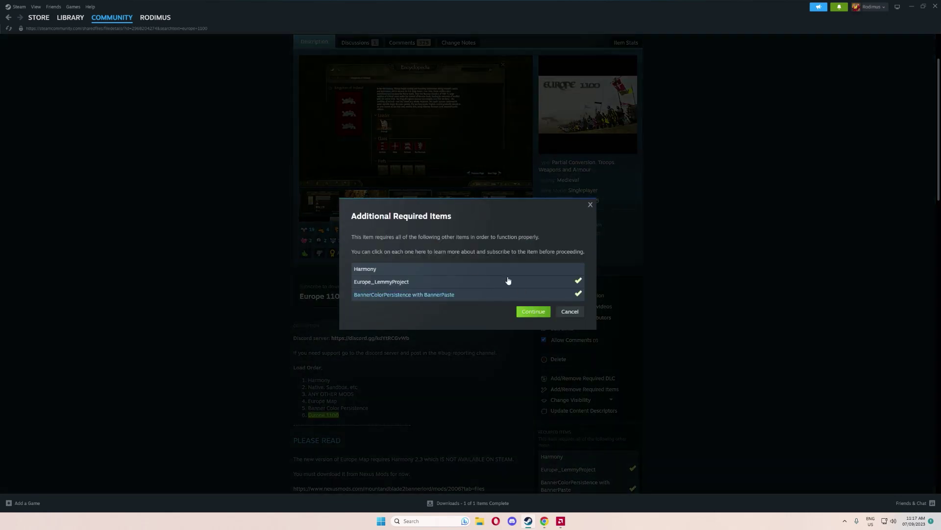
click(529, 312)
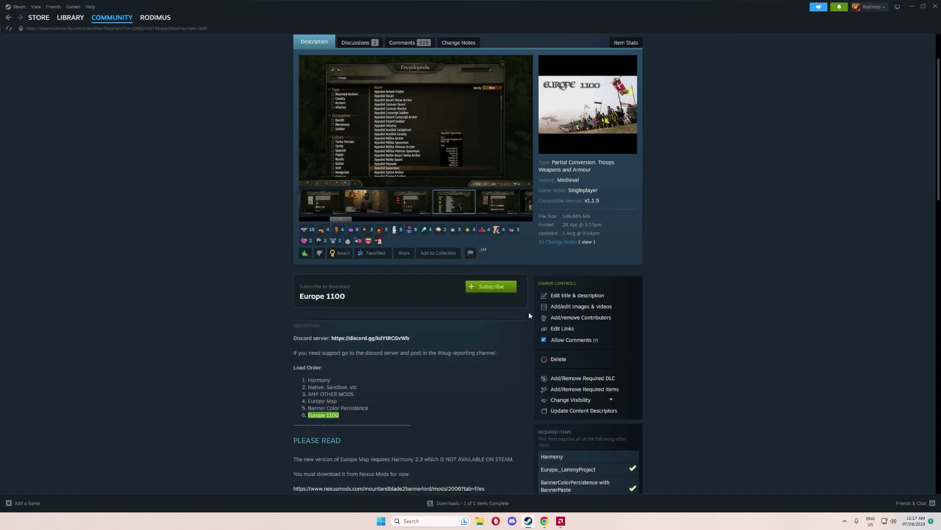
scroll(507, 381, down, 2)
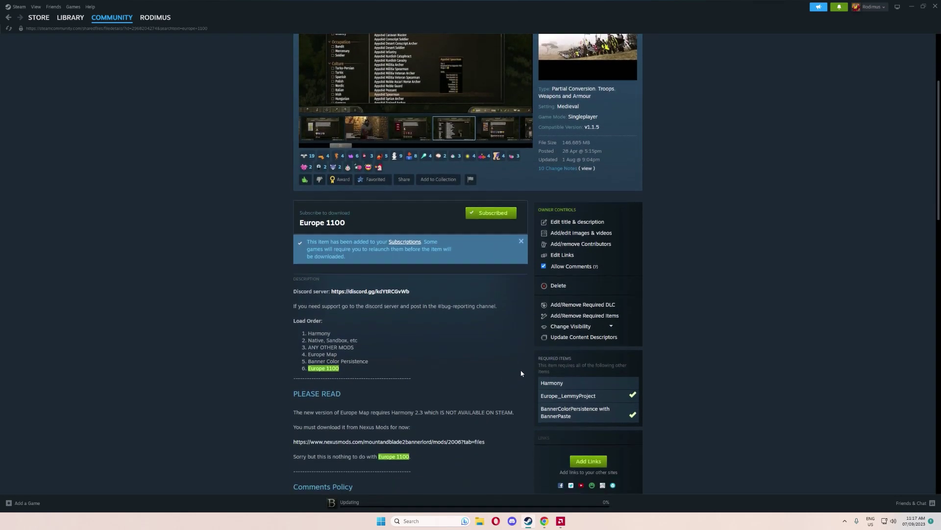
- Open the Harmony required item's Workshop page and enlarge its window
click(558, 387)
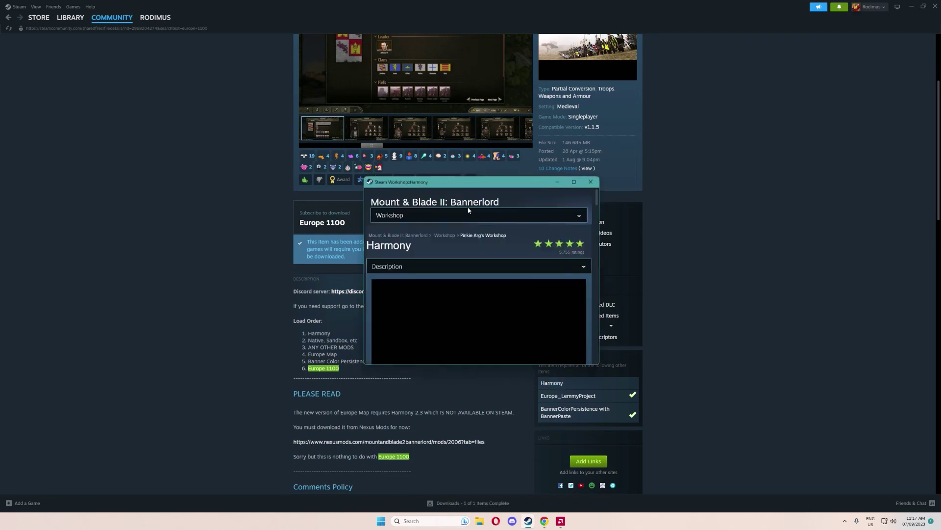
click(477, 368)
scroll(477, 368, down, 2)
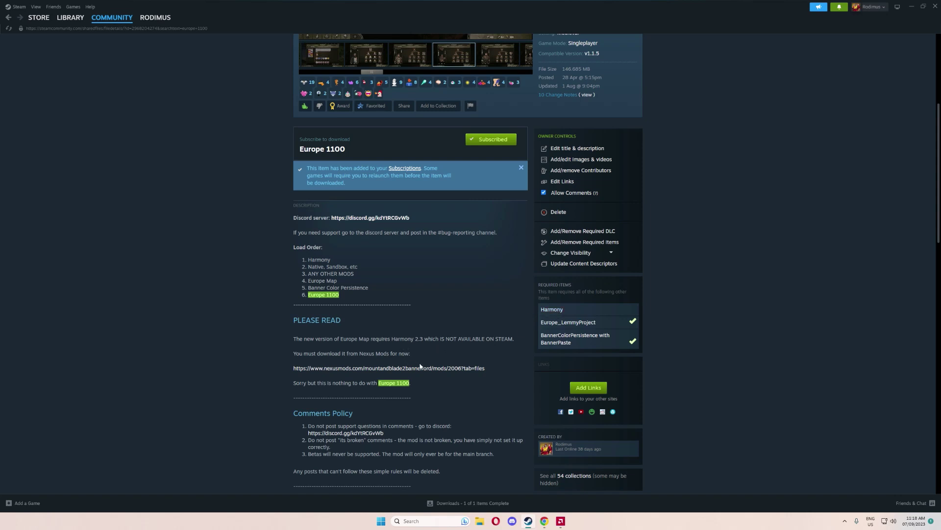
click(552, 310)
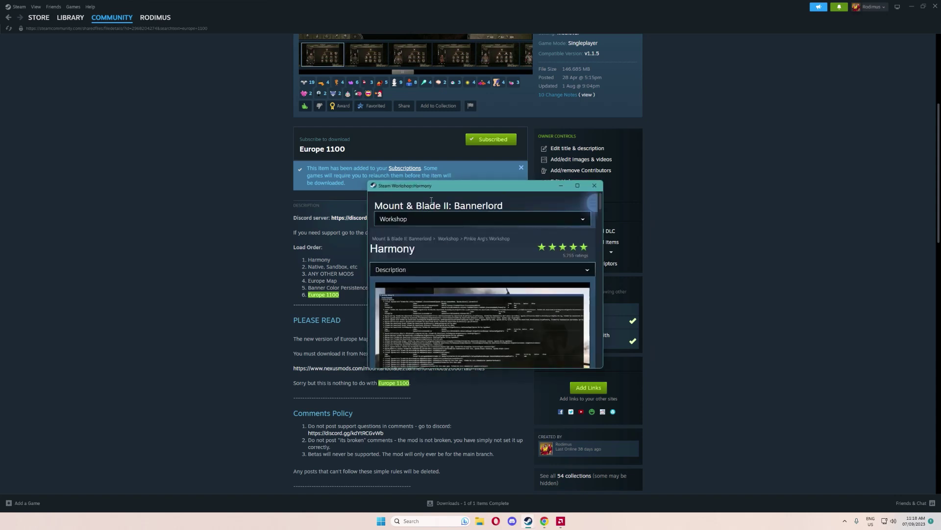
drag(439, 189, 316, 102)
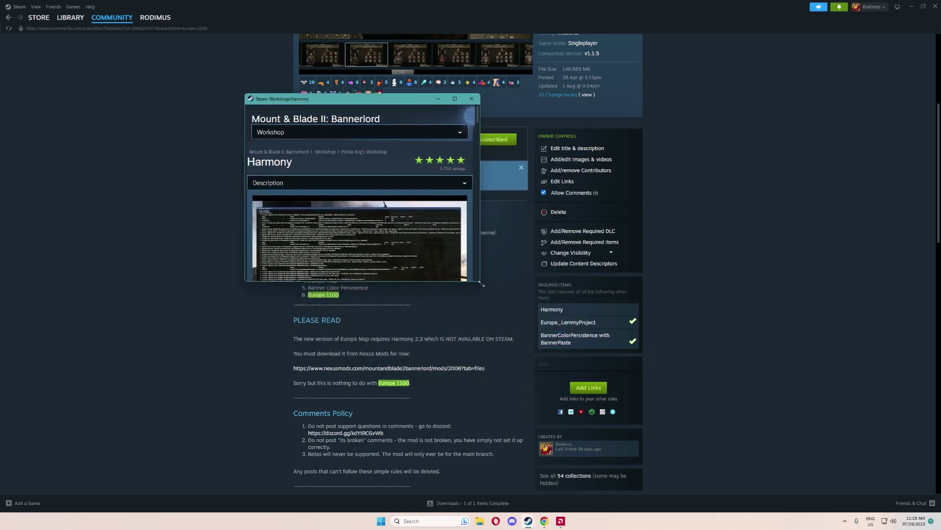
drag(481, 283, 559, 452)
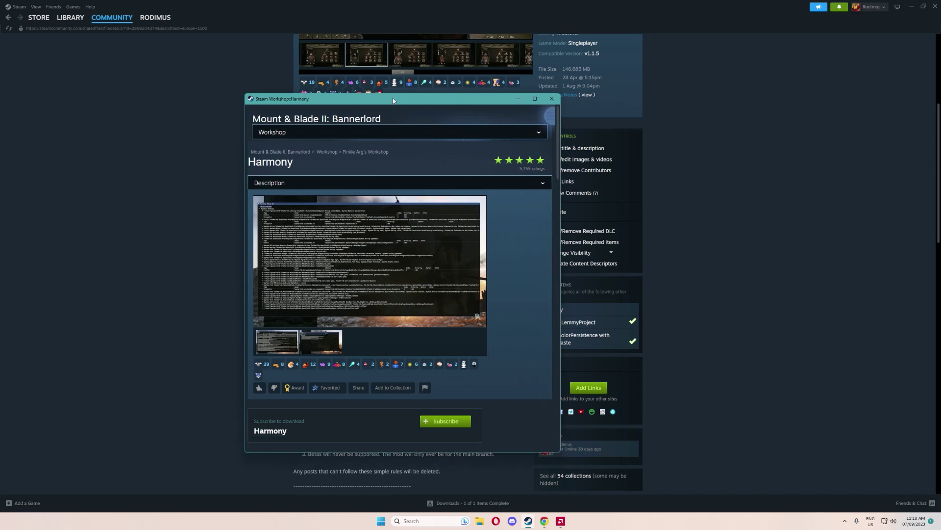
drag(396, 100, 371, 69)
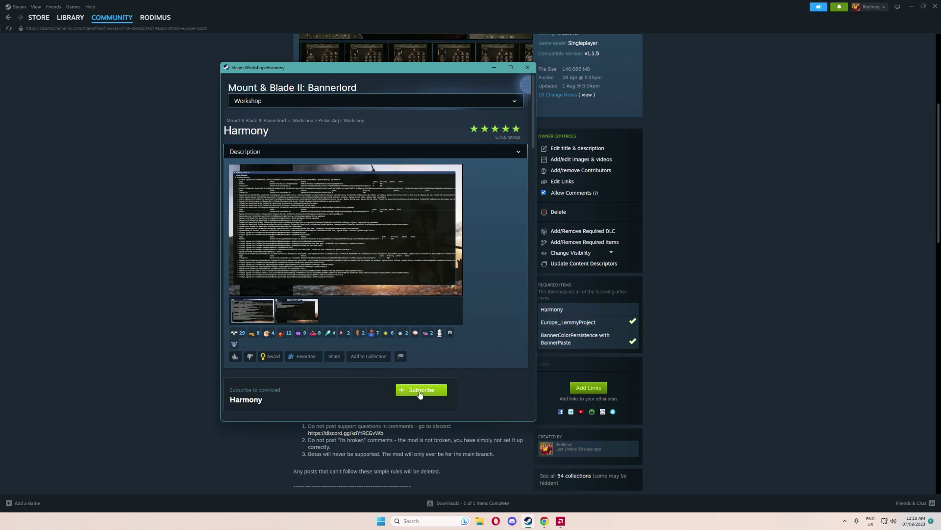
- Close Harmony, then view and close the Europe_LemmyProject Workshop page
click(528, 68)
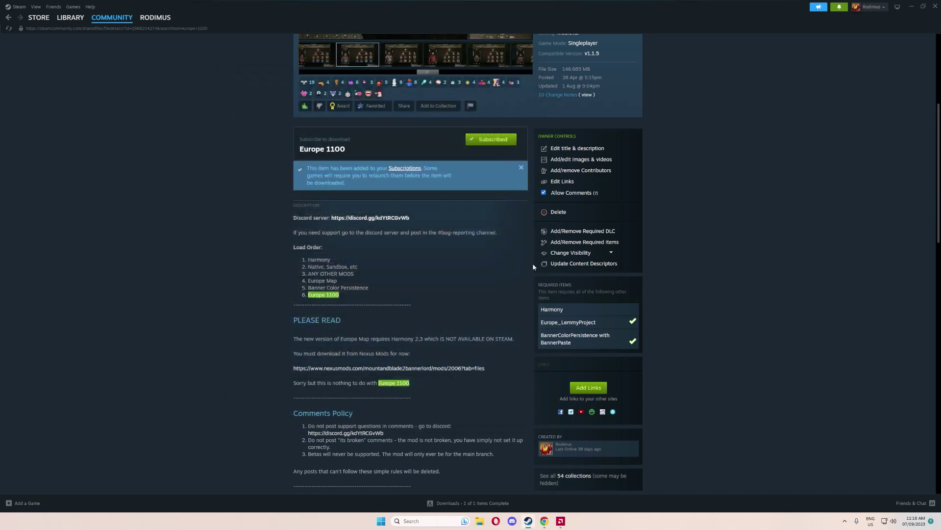
click(569, 323)
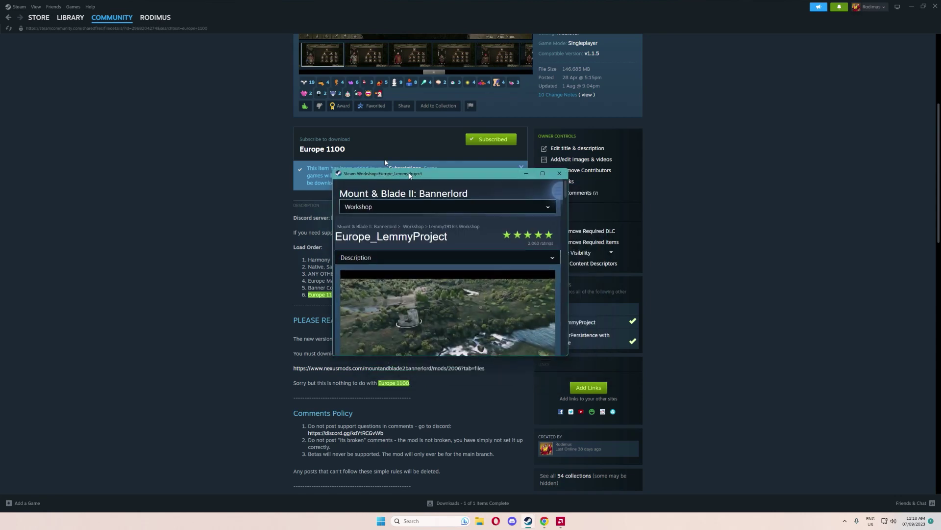
drag(422, 246, 511, 465)
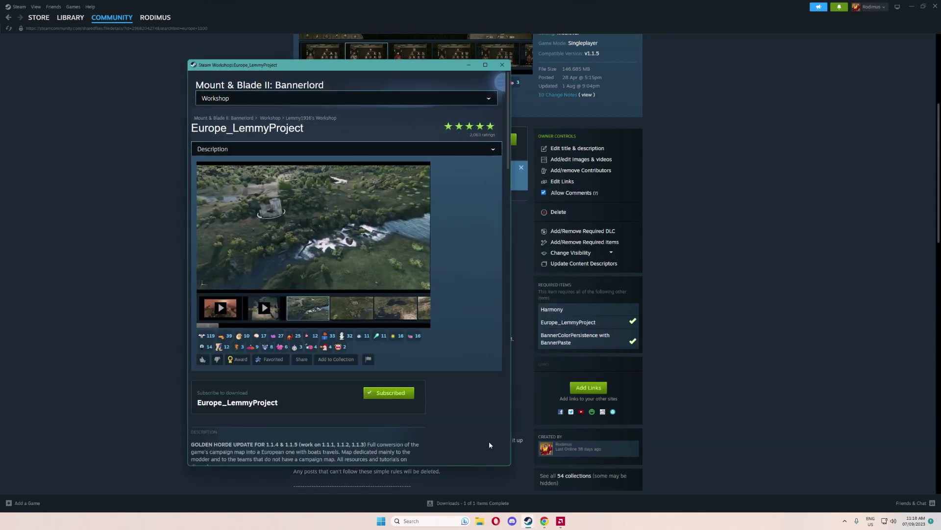
click(502, 64)
- View and close the BannerColorPersistence with BannerPaste Workshop page
click(575, 338)
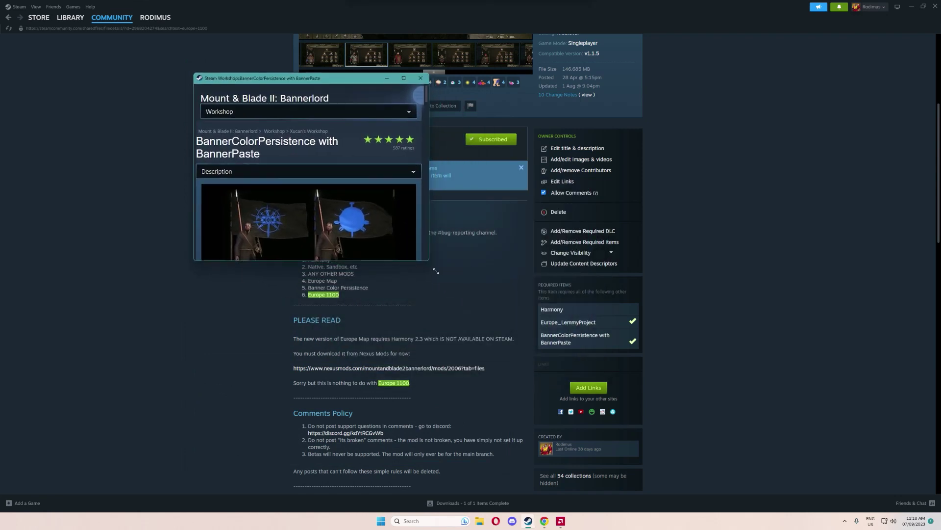
drag(428, 259, 503, 449)
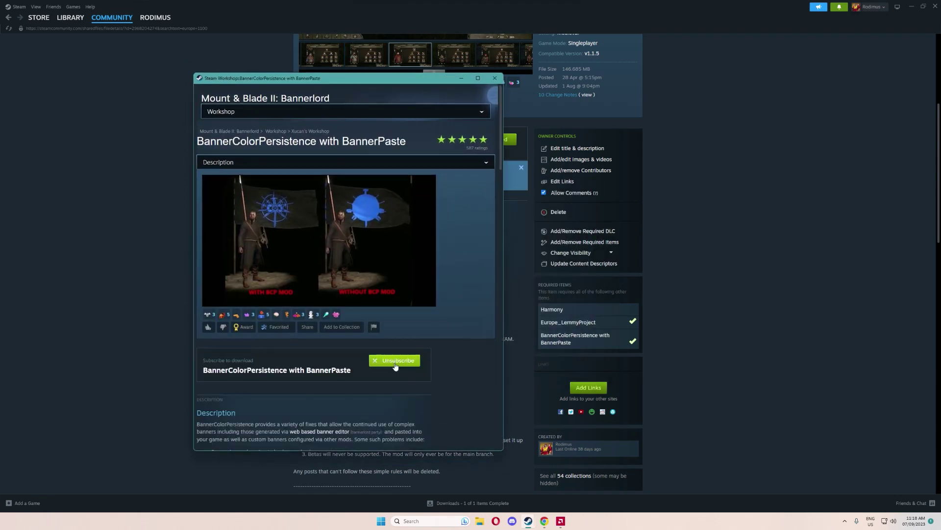
click(495, 78)
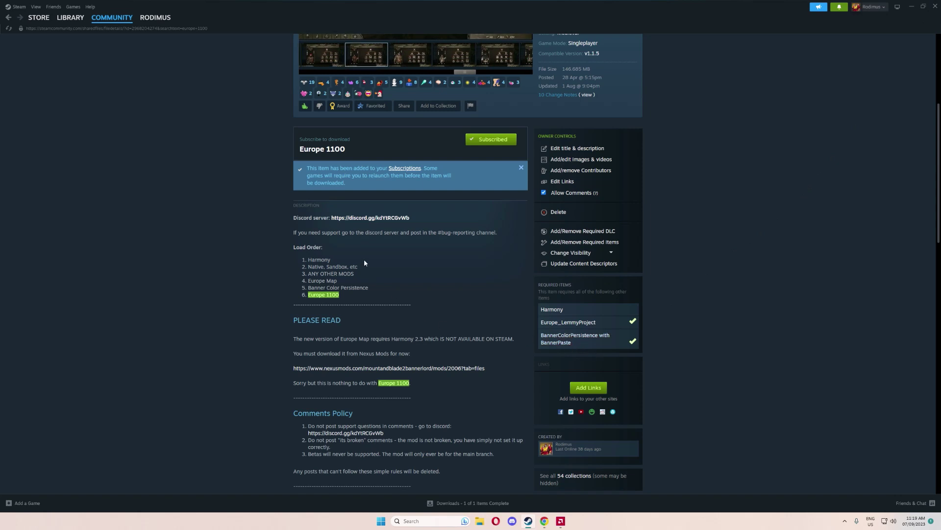
- Open Bannerlord's local install folder through Manage > Browse local files
click(72, 19)
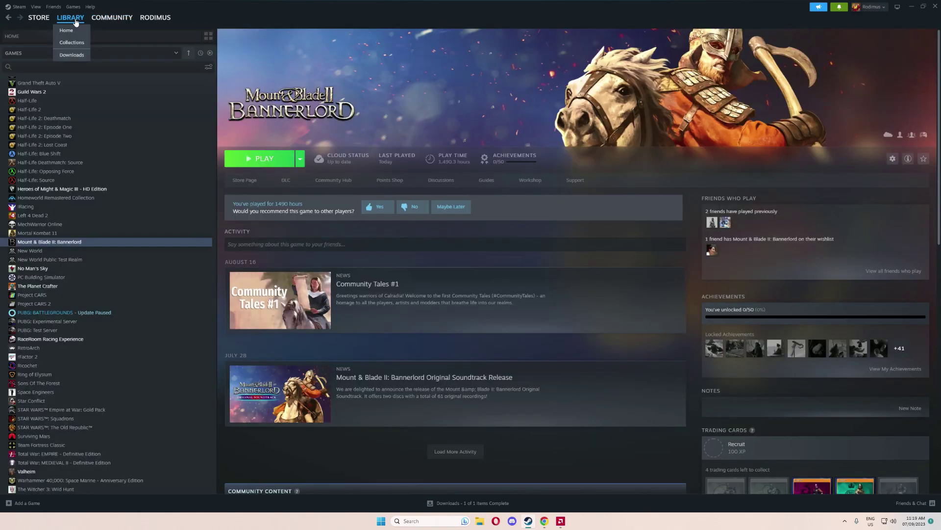
right_click(86, 244)
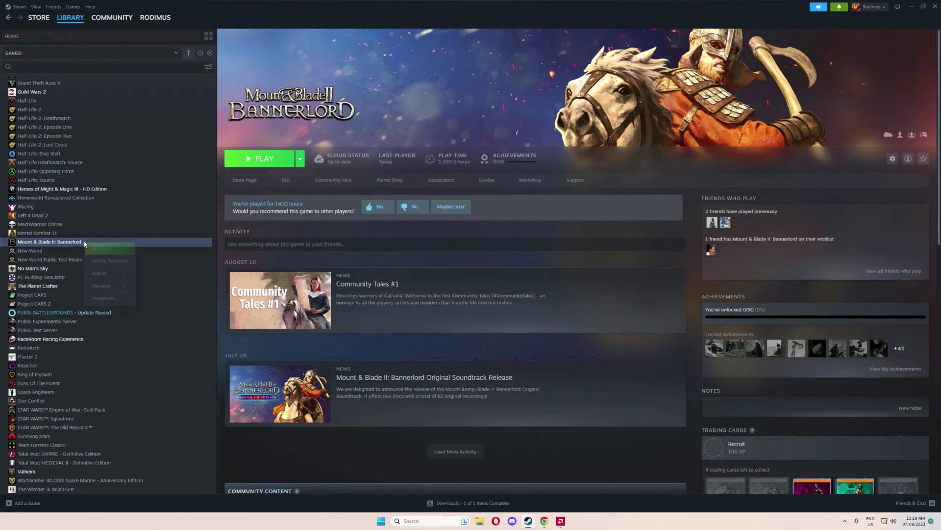
mouse_move(116, 286)
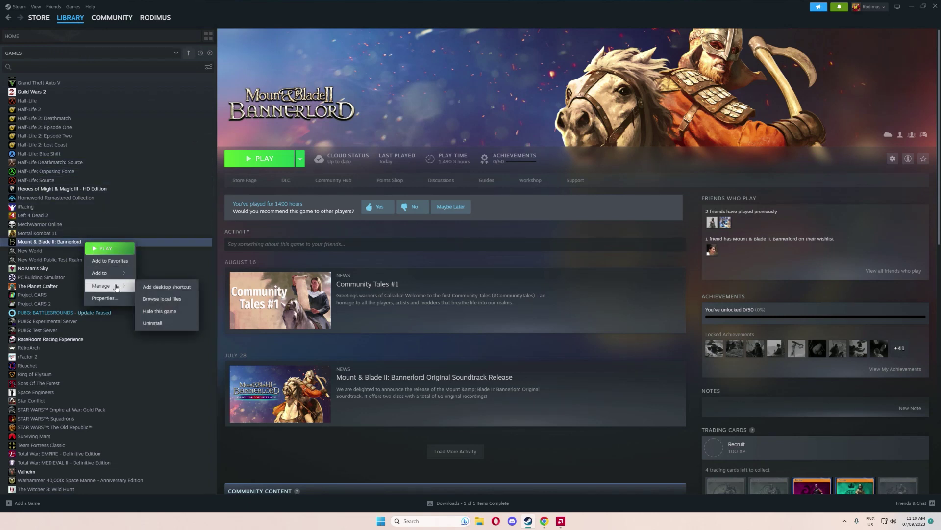
click(178, 303)
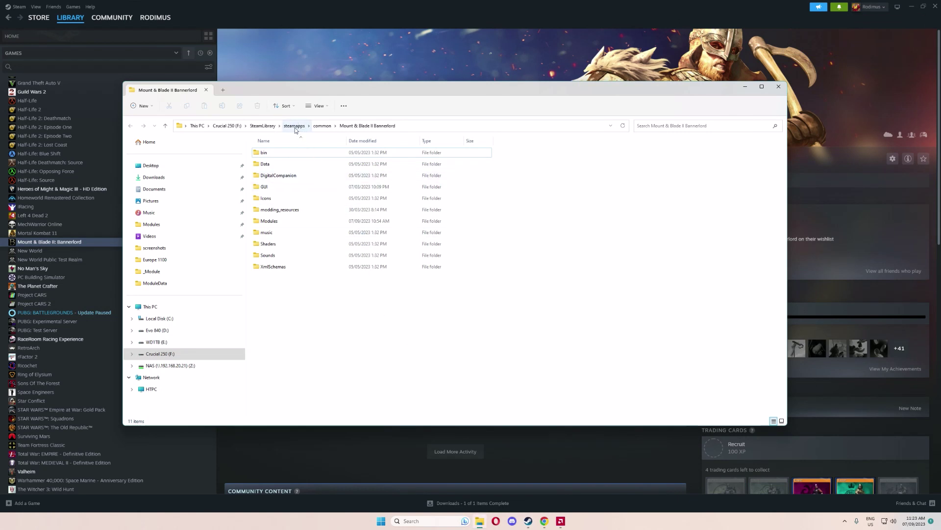
- Go to steamapps\workshop\content\261550 and search it for config.json
click(296, 128)
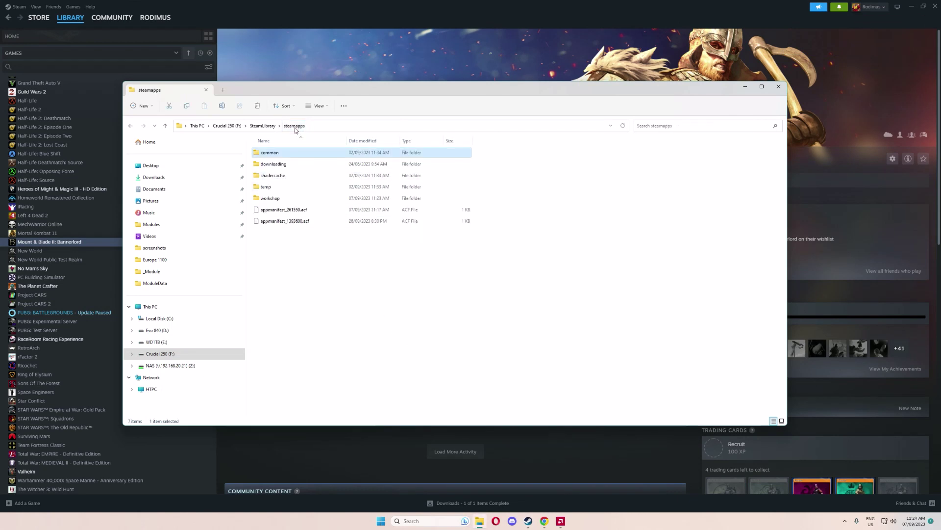
double_click(308, 198)
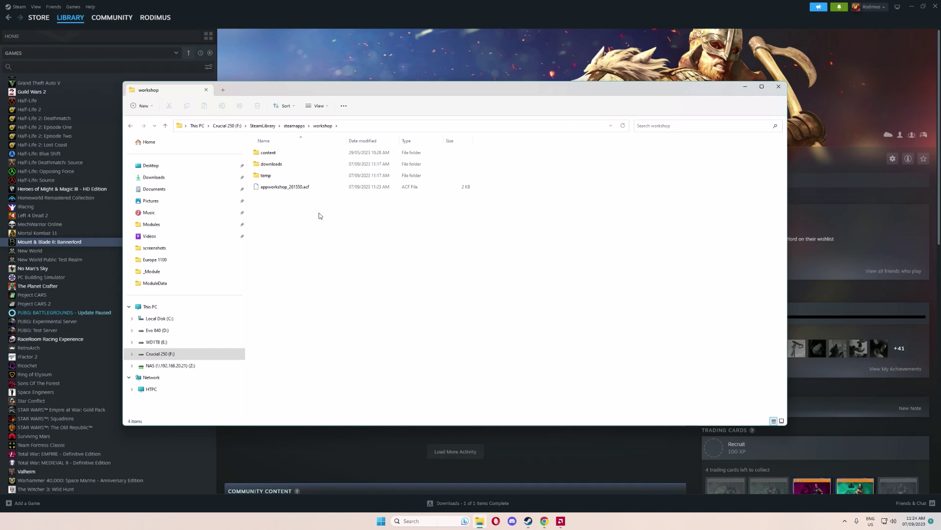
double_click(278, 153)
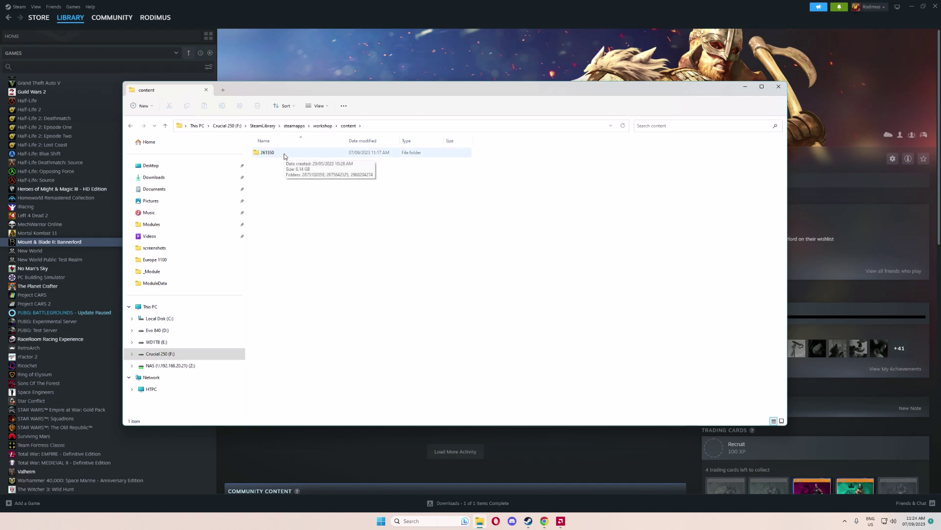
double_click(284, 154)
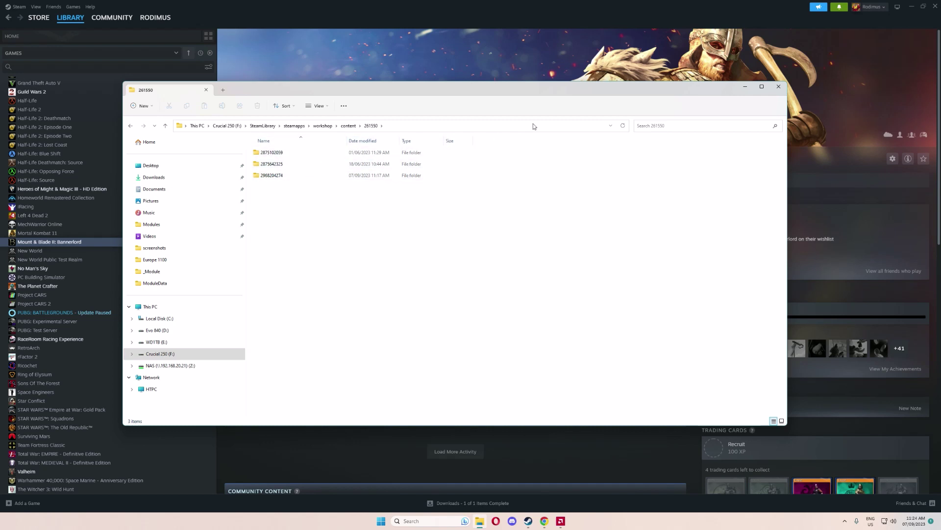
click(676, 127)
text(config.j)
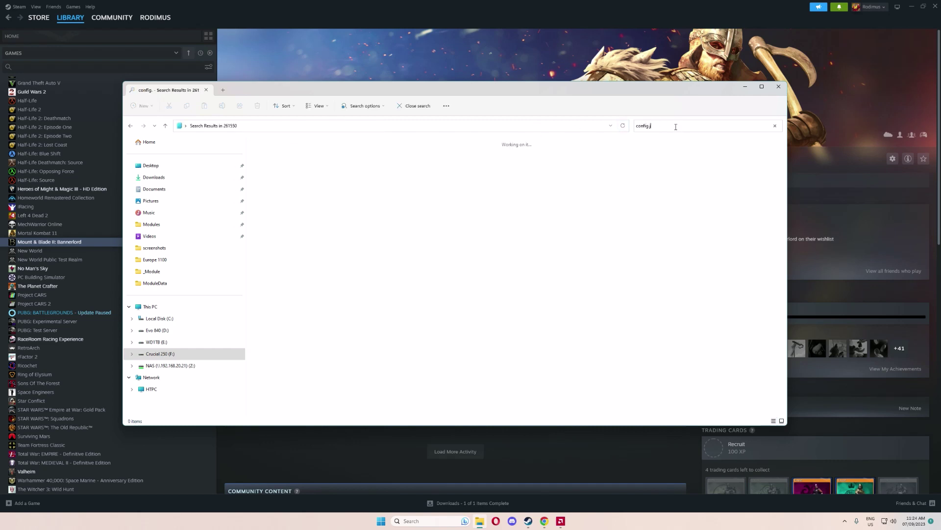
text(son)
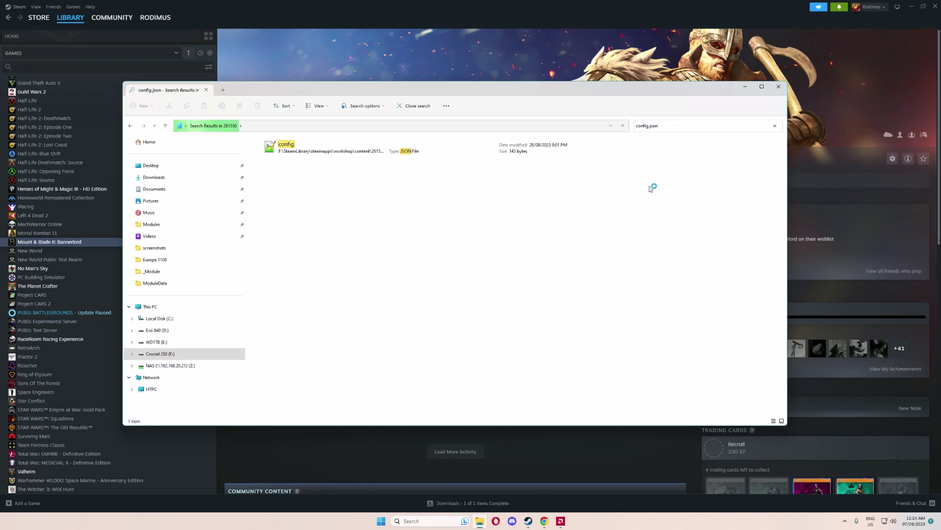
- Open config.json in Notepad++ to review preventNPCBannerColorChanges, then close it and the search window
double_click(345, 154)
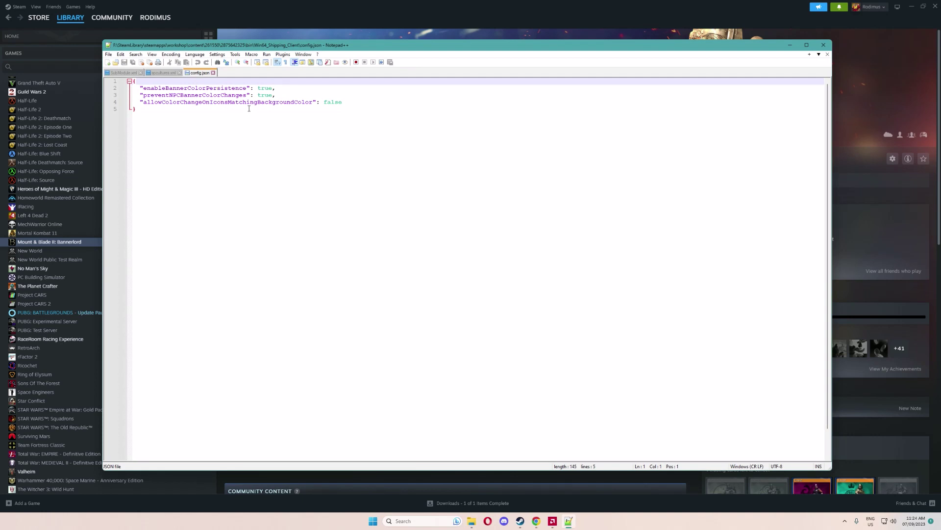
double_click(265, 94)
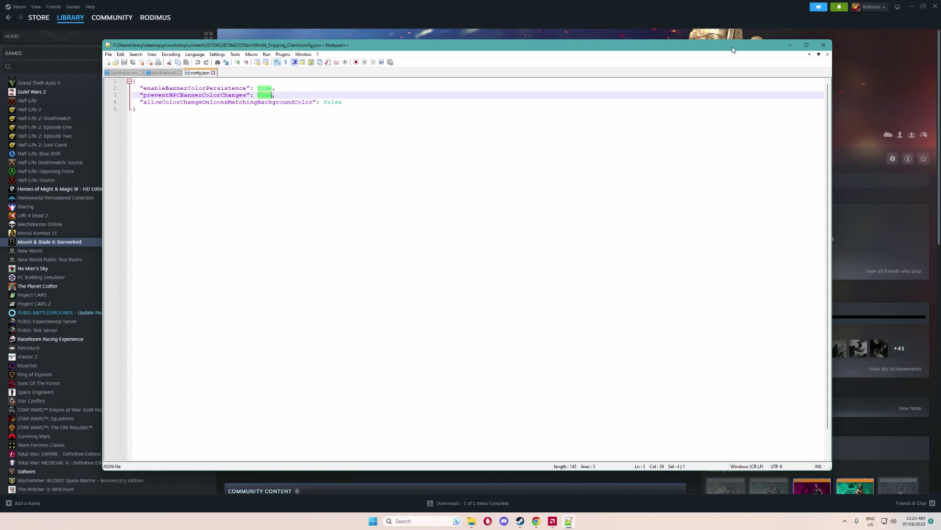
click(825, 45)
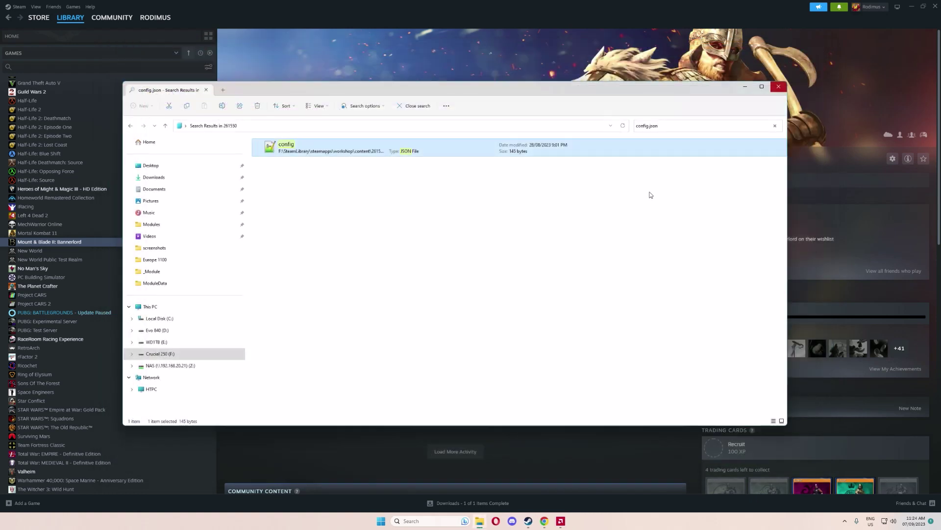
click(778, 87)
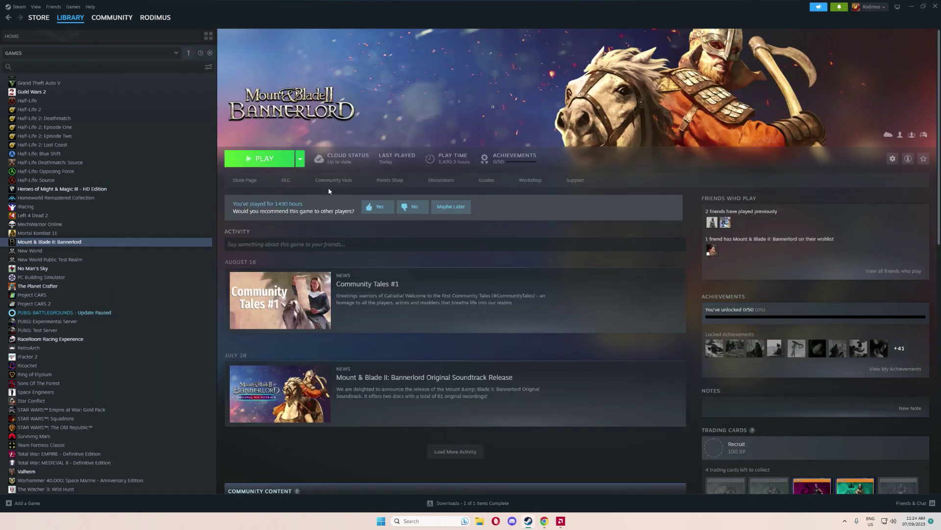
- Launch Bannerlord with PLAY and close the Steam, AMD Adrenalin and Chrome windows
click(269, 159)
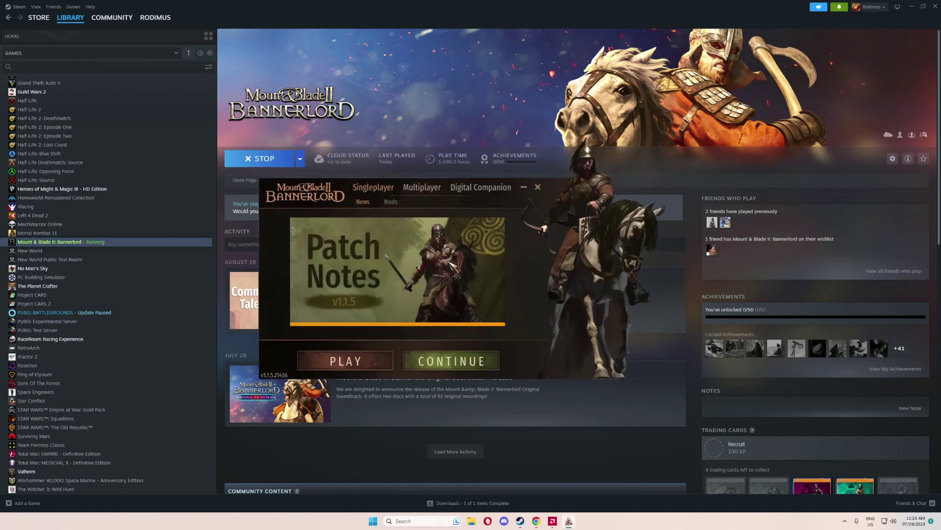
click(934, 7)
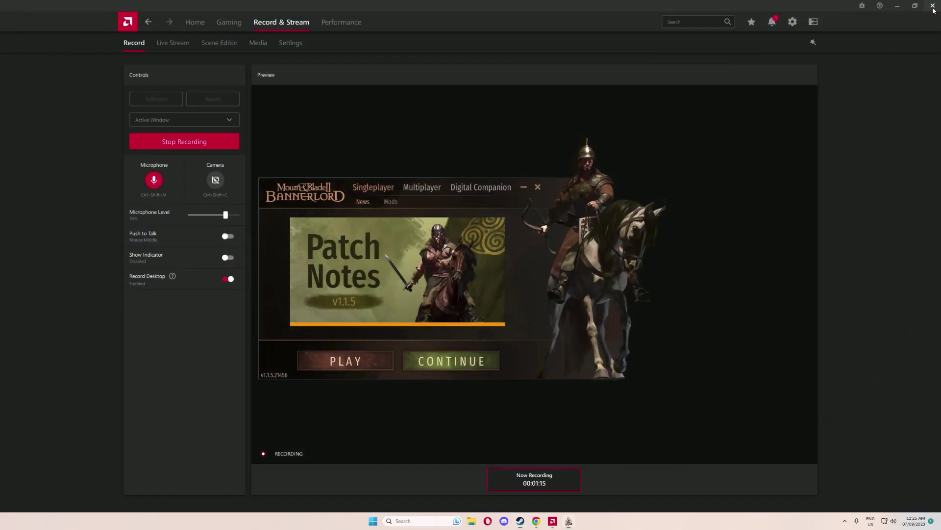
click(934, 5)
click(932, 5)
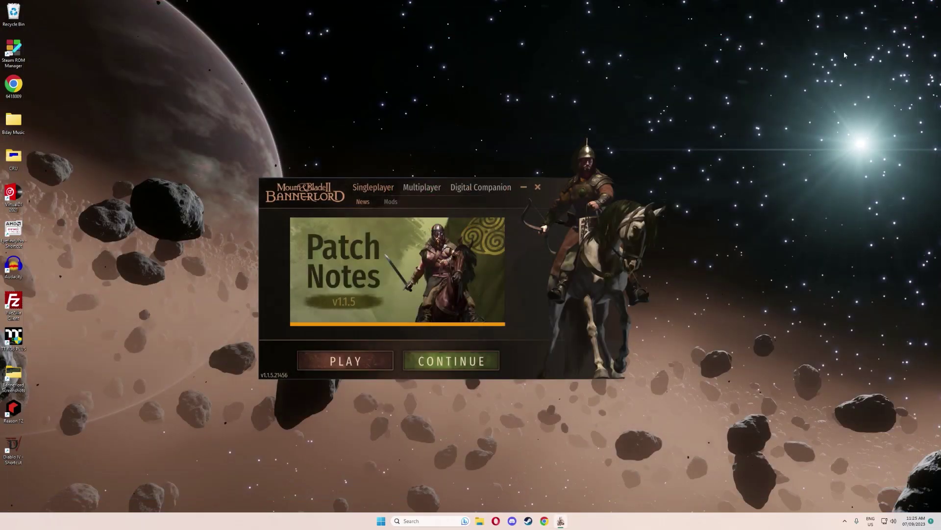
- Show the installed mods and enable Europe_LemmyProject and BannerColorPersistence with BannerPaste
click(391, 202)
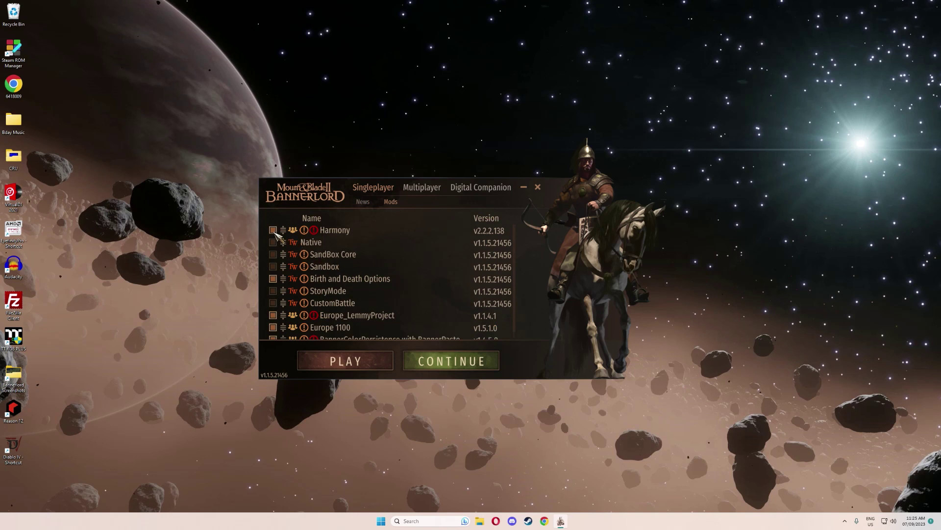
click(273, 314)
scroll(275, 331, down, 1)
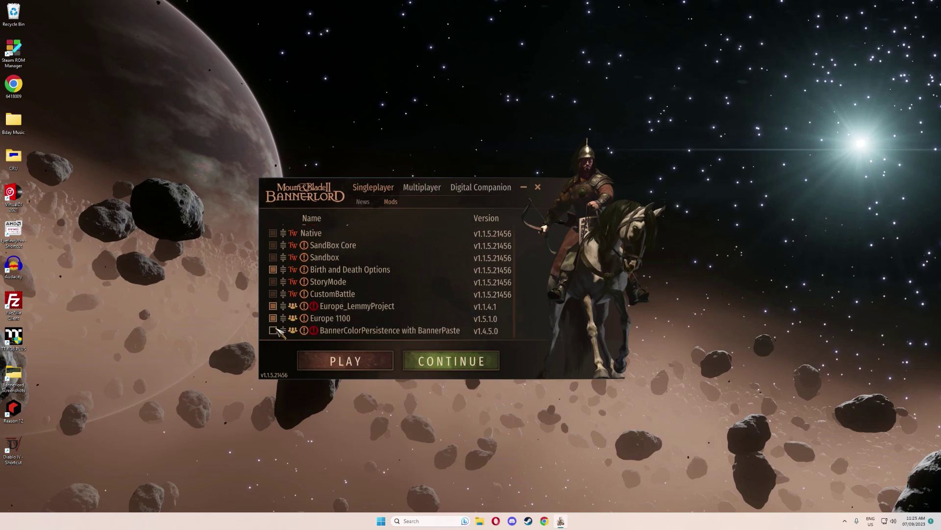
click(273, 333)
scroll(346, 309, up, 1)
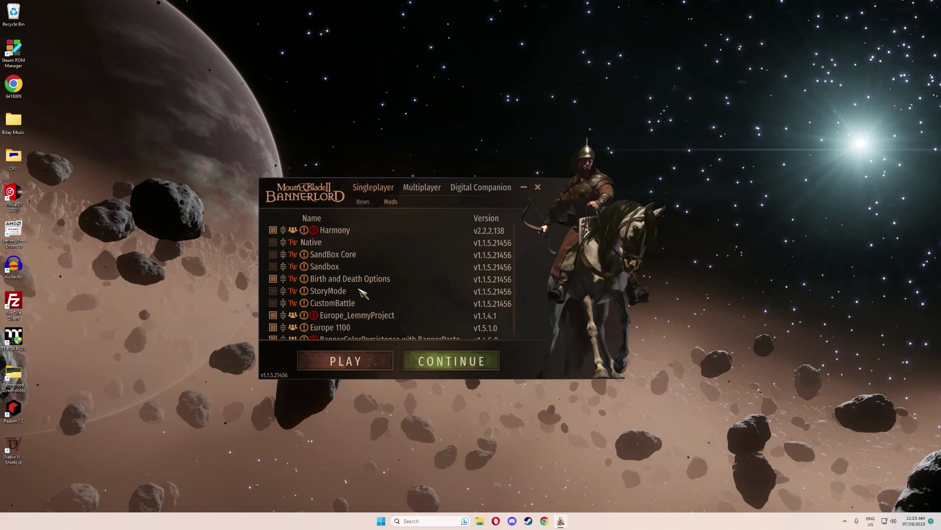
- Drag Europe 1100 by its handle to adjust its place in the load order
scroll(363, 293, down, 1)
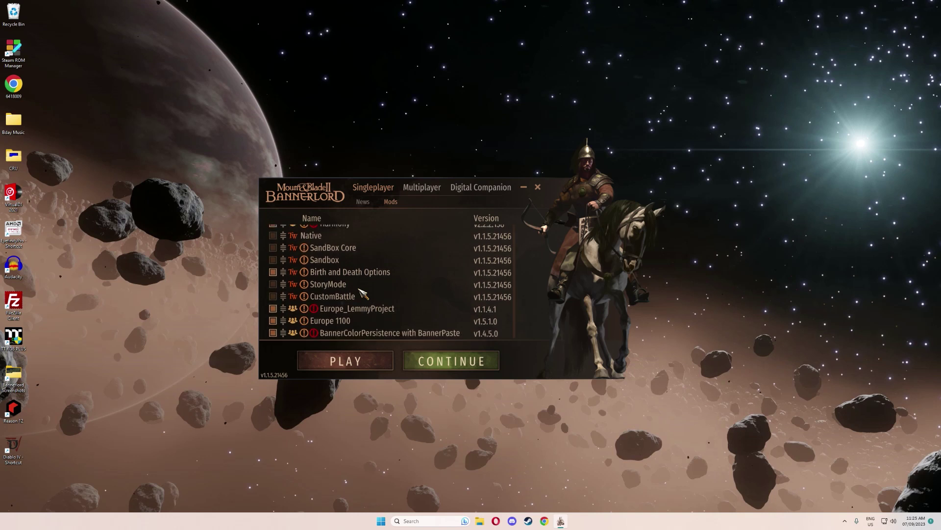
mouse_move(284, 319)
mouse_down()
mouse_move(285, 294)
mouse_move(288, 328)
mouse_move(286, 282)
mouse_move(288, 324)
mouse_up()
mouse_move(318, 334)
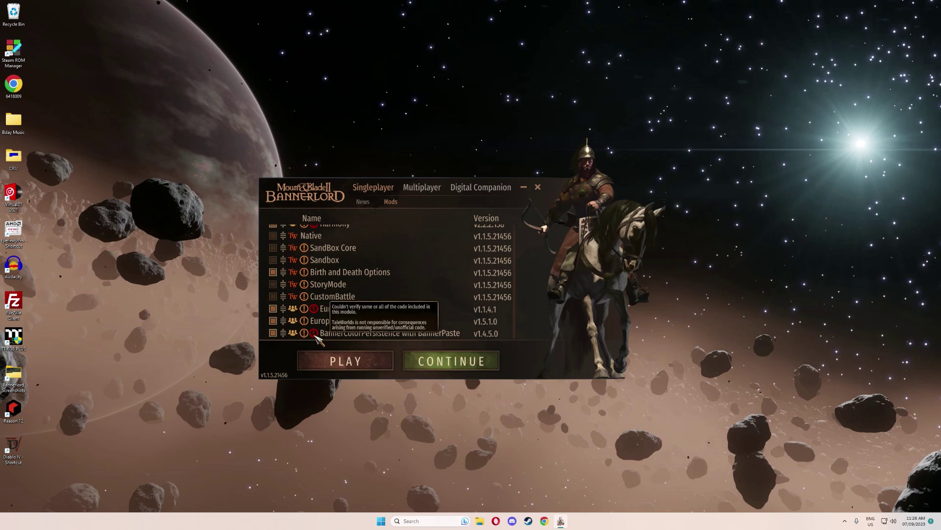
scroll(385, 311, up, 1)
scroll(384, 311, down, 1)
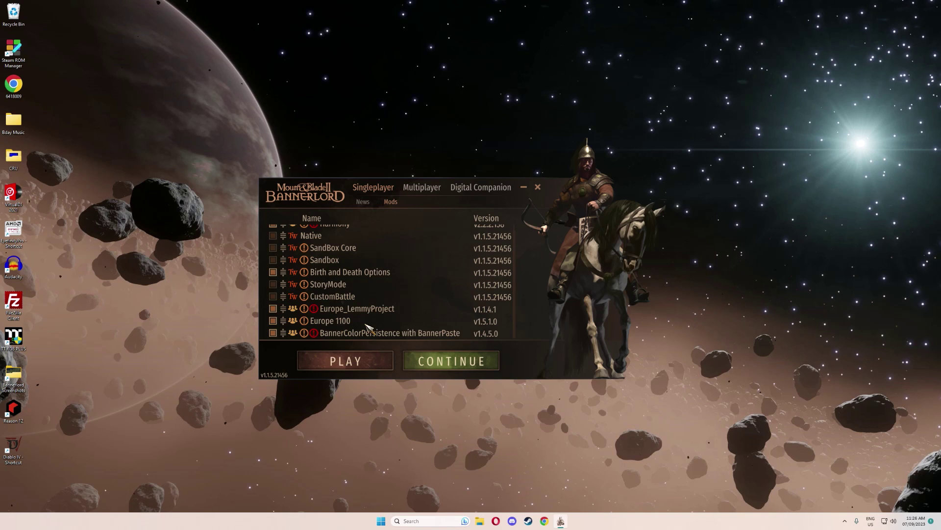
scroll(367, 326, up, 1)
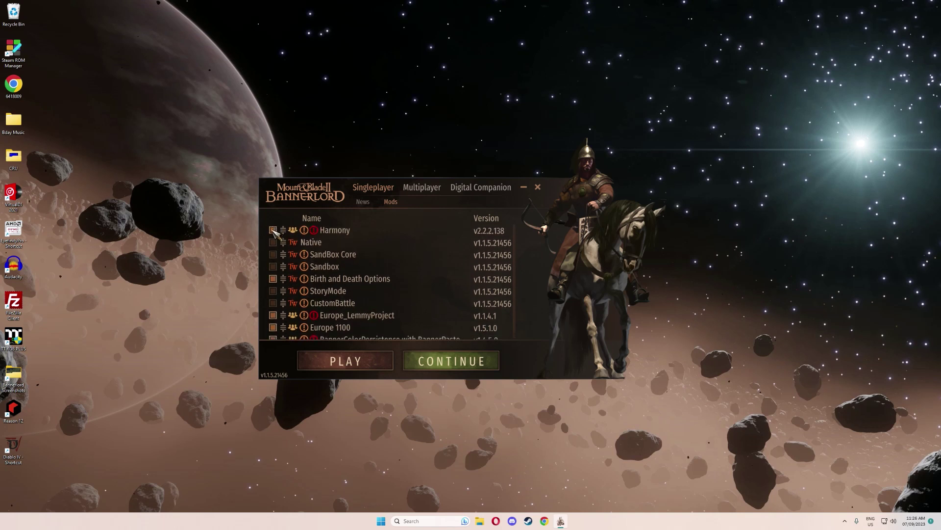
scroll(318, 324, down, 1)
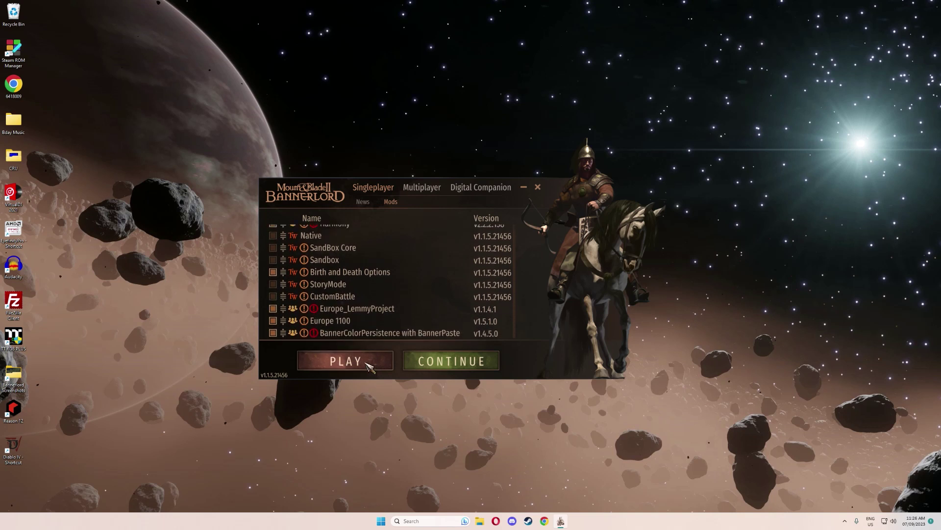
- Launch Bannerlord with the enabled mods and accept the dependency-version CAUTION warning
click(371, 364)
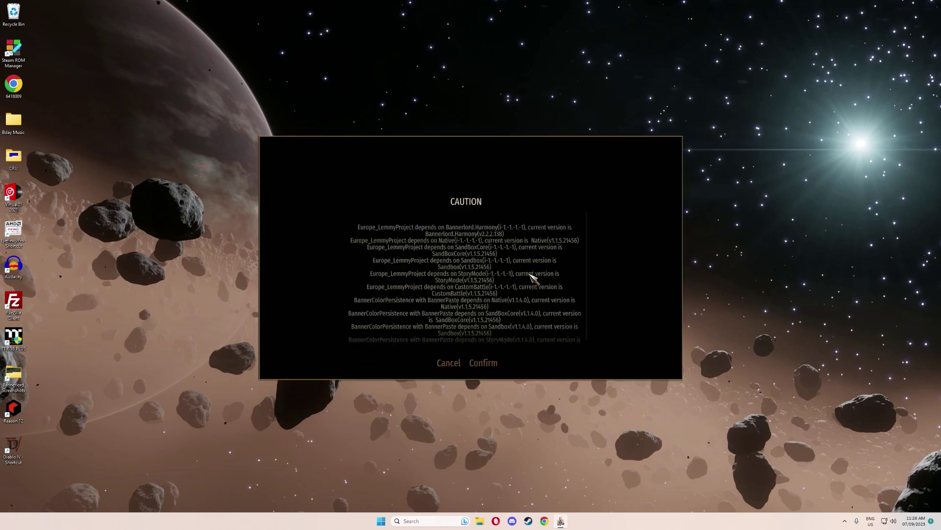
scroll(517, 271, down, 5)
scroll(505, 284, up, 5)
scroll(412, 316, down, 2)
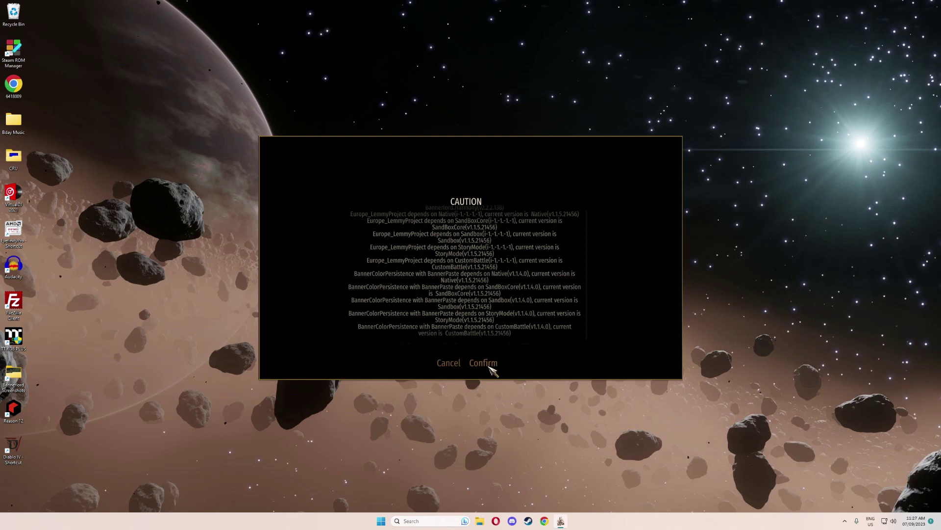
click(484, 363)
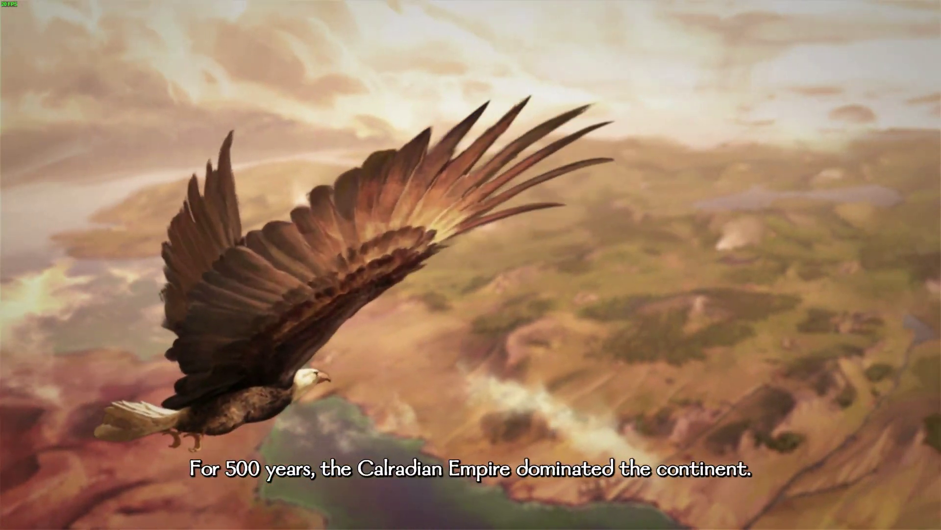
- Skip the Calradian Empire intro cinematic with Esc to reach the Culture screen
key(Escape)
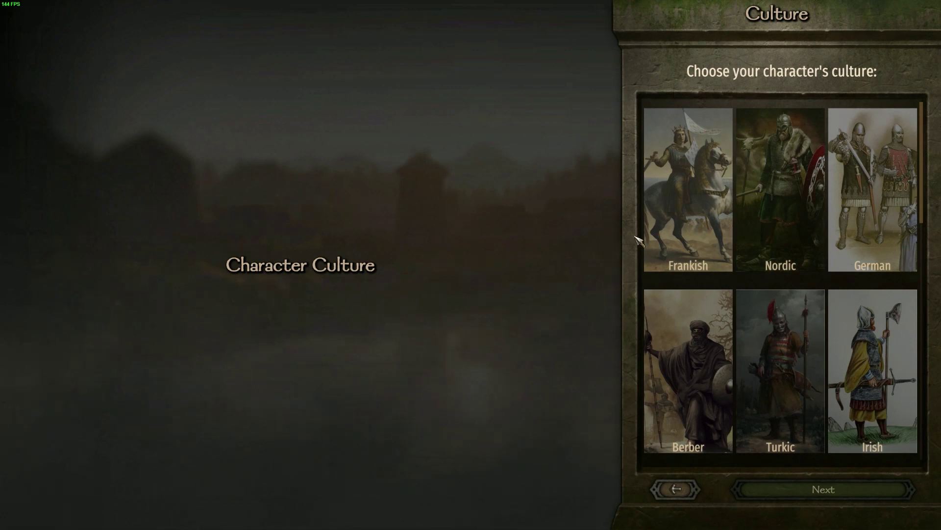
- Choose the Frankish culture and continue
scroll(702, 245, down, 10)
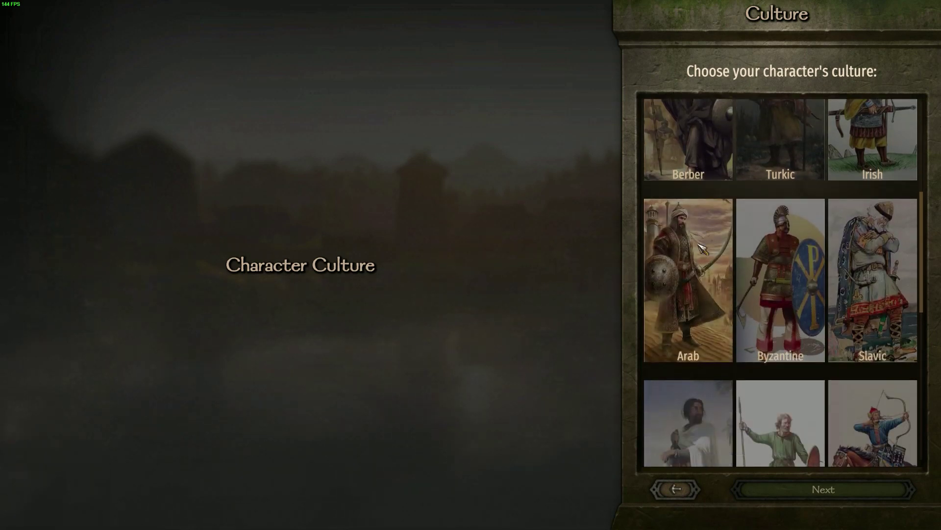
scroll(702, 251, down, 10)
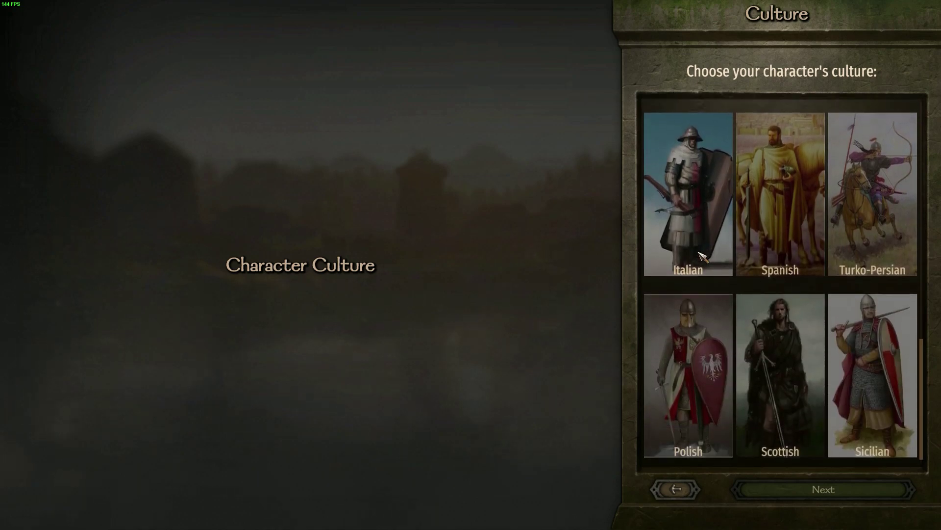
scroll(702, 252, up, 5)
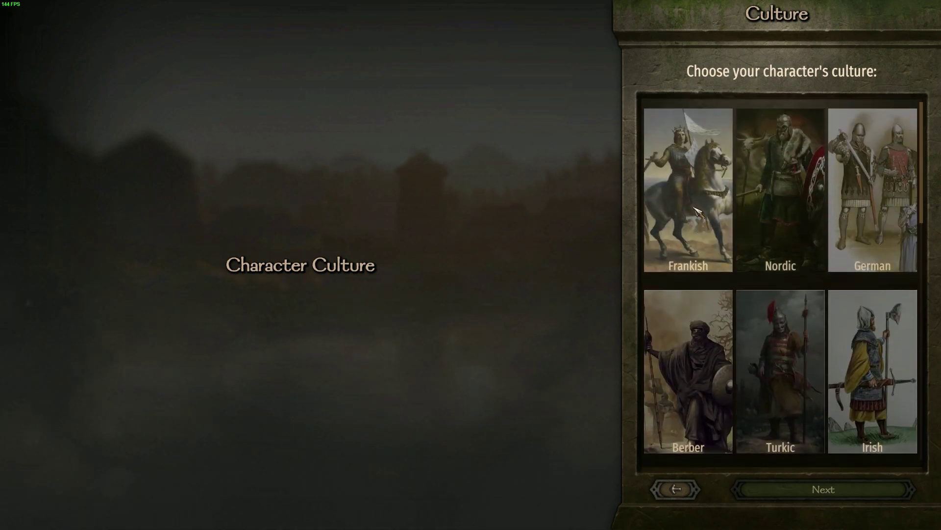
click(702, 245)
click(767, 494)
- Pick Mercenaries family, working at the stables, and marching with the camp followers
click(779, 500)
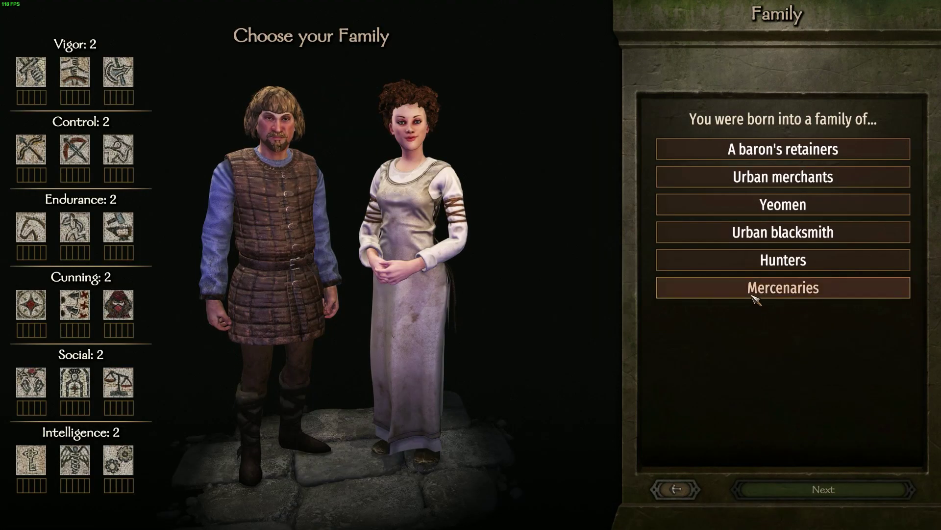
click(753, 294)
click(824, 489)
click(729, 295)
click(823, 490)
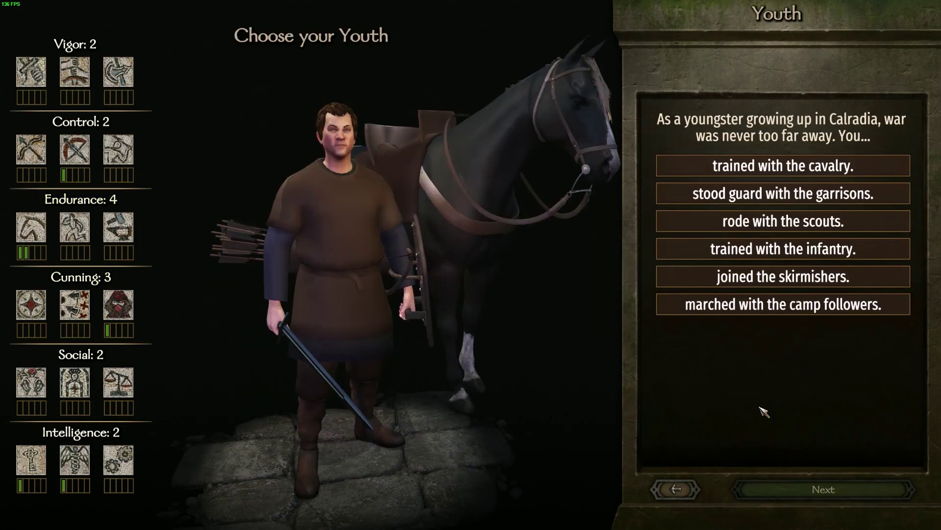
click(765, 303)
click(823, 489)
- Choose treating people well, set starting age 50, and pass the clan name and review
click(741, 305)
click(775, 489)
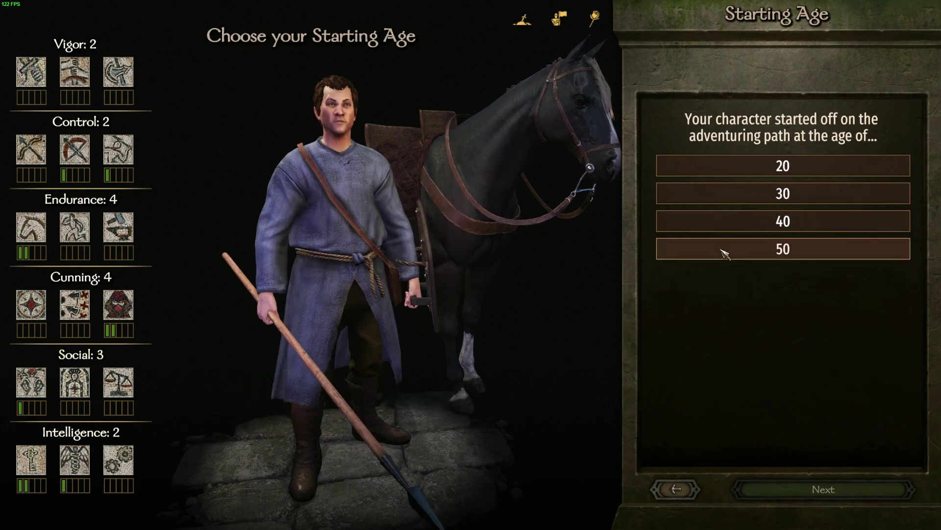
click(726, 243)
click(768, 489)
click(771, 492)
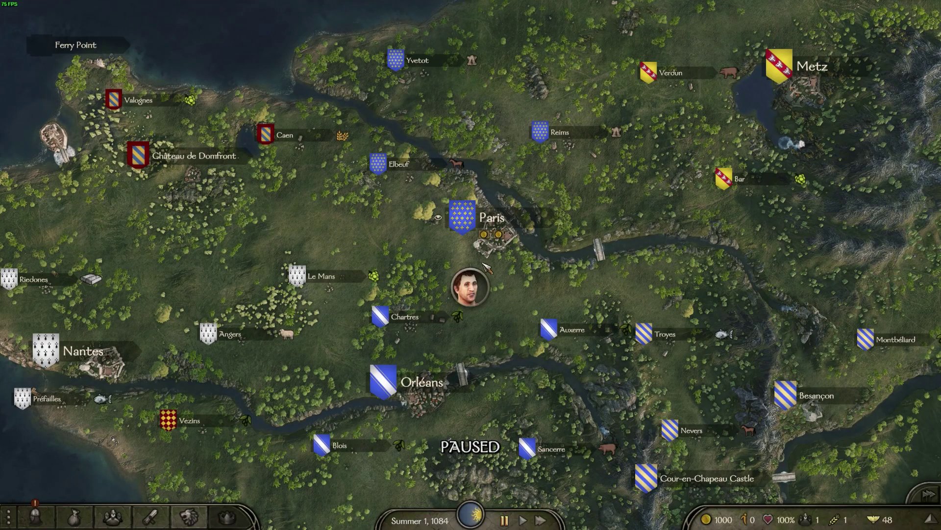
- Pan and zoom the map over Spain and the Alps, then south to Rabat and Béchar
scroll(183, 171, down, 5)
key(s)
scroll(438, 379, up, 3)
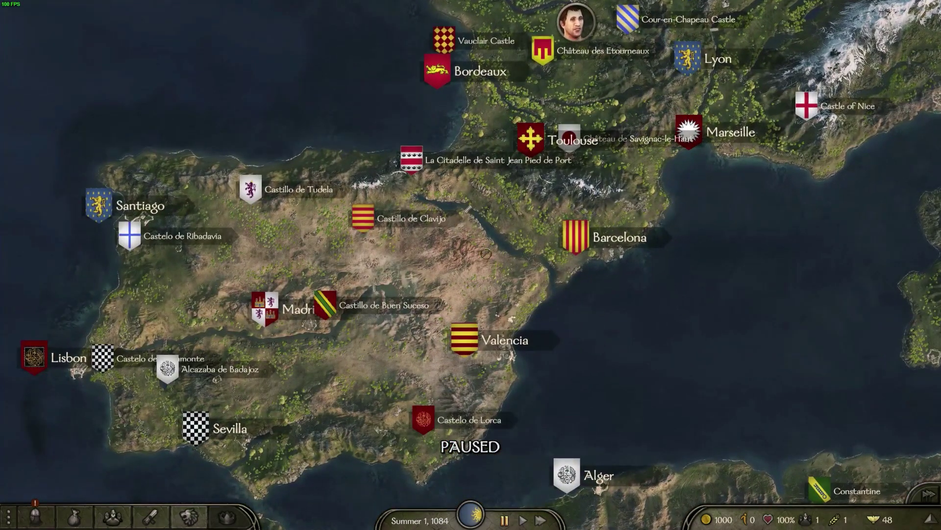
key(d)
key(w)
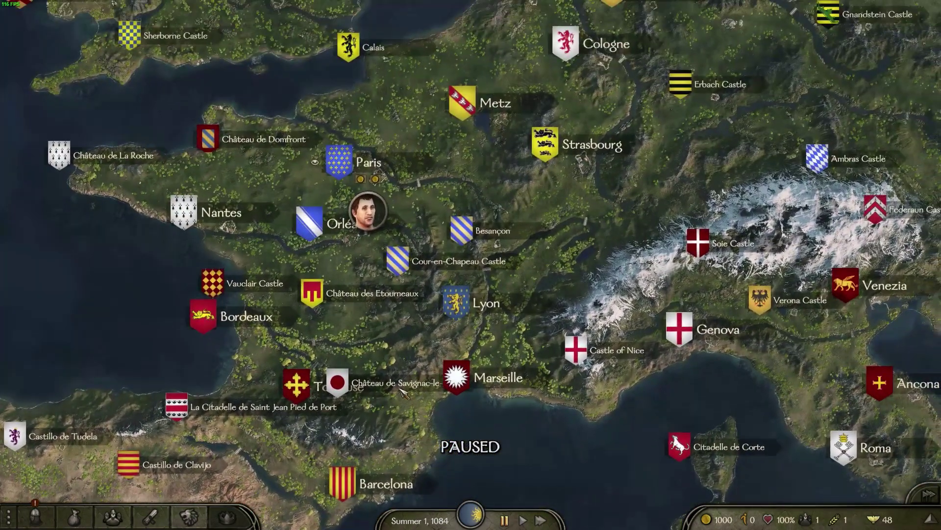
scroll(386, 327, down, 2)
key(s)
scroll(386, 327, up, 2)
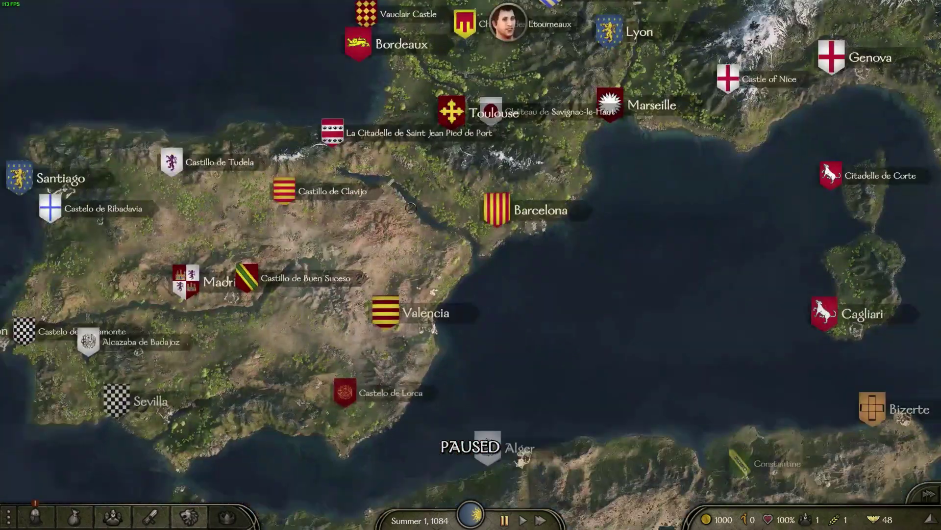
key(s)
key(a)
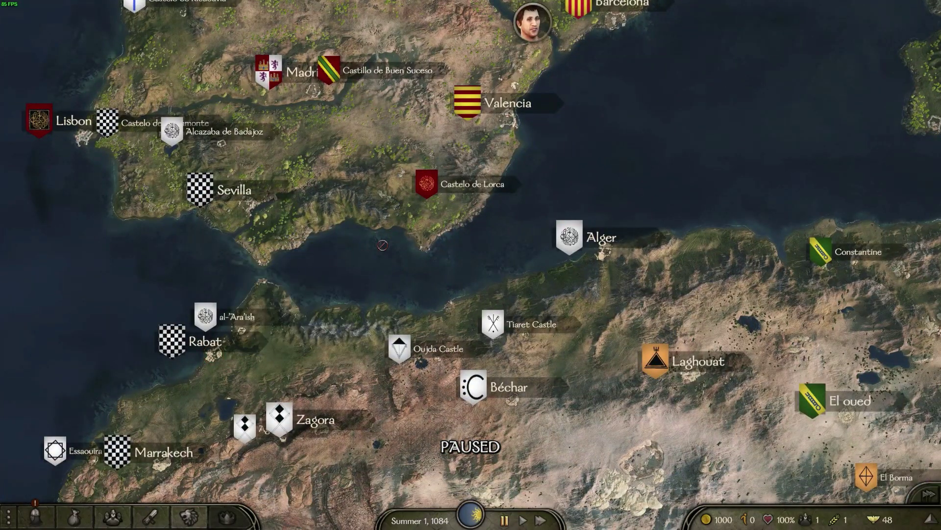
- Pan the map north back through France until London appears, ending on Paris
scroll(381, 246, down, 2)
key(w)
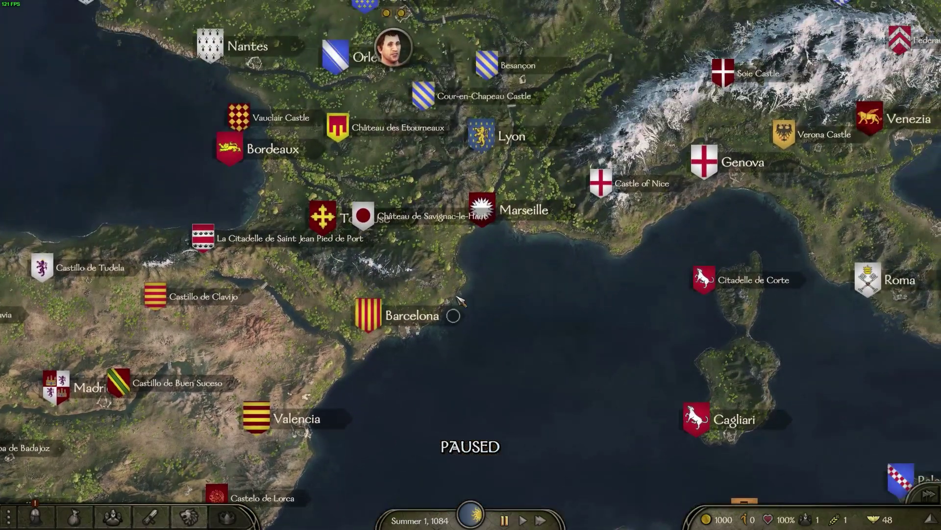
scroll(479, 428, up, 2)
key(w)
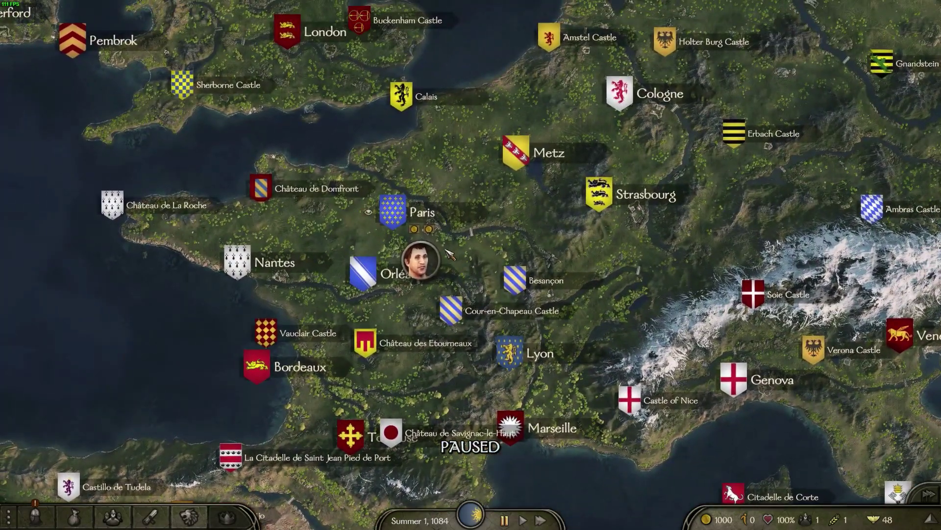
scroll(446, 258, up, 5)
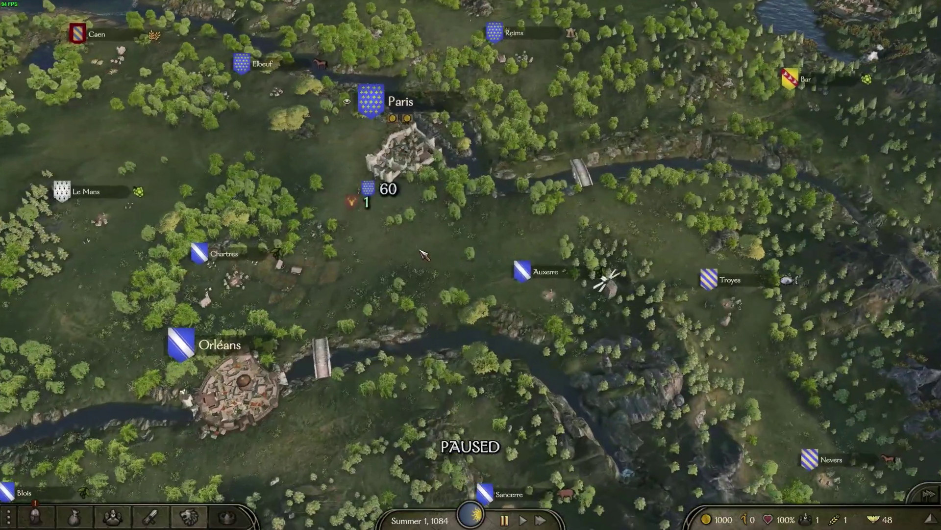
scroll(456, 348, up, 3)
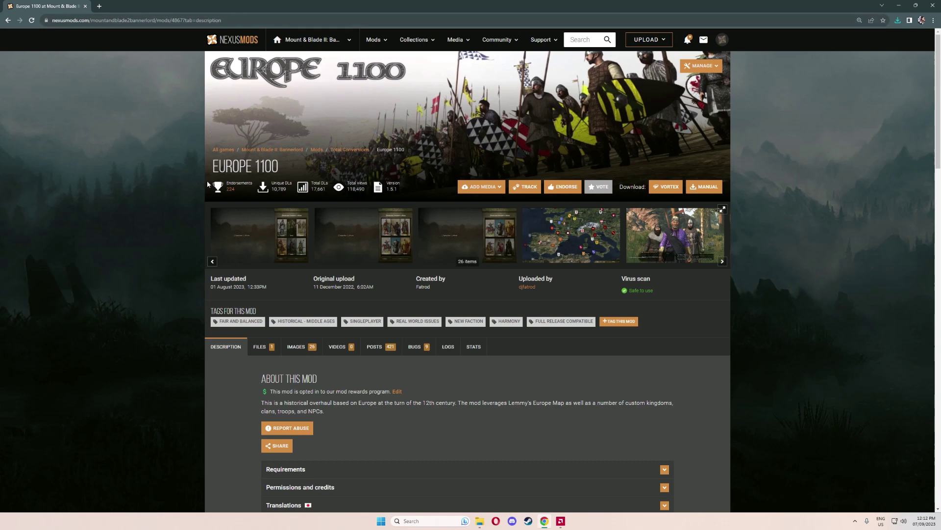
- Show the Europe 1100 files and scroll to the Bannerlord Europe 1100 - 1.5.1 main file
scroll(171, 266, down, 6)
scroll(249, 355, up, 6)
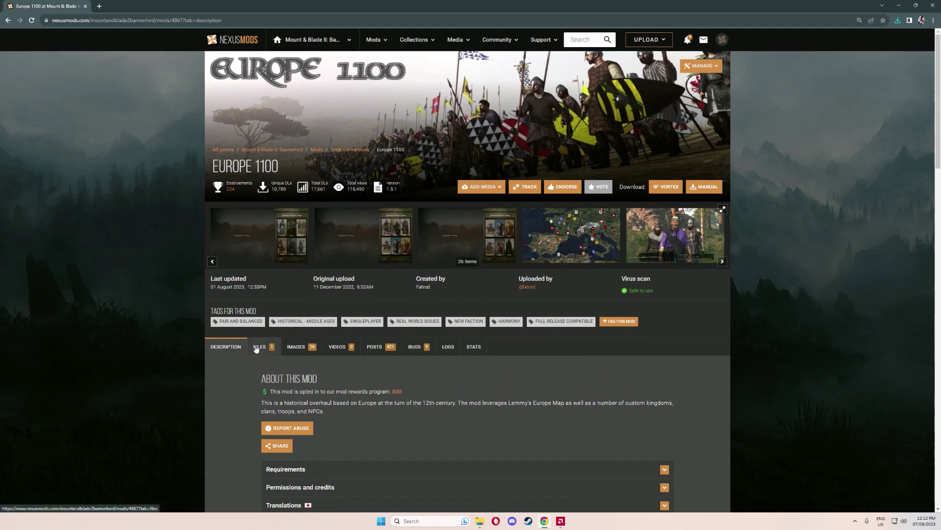
click(255, 348)
scroll(186, 315, down, 3)
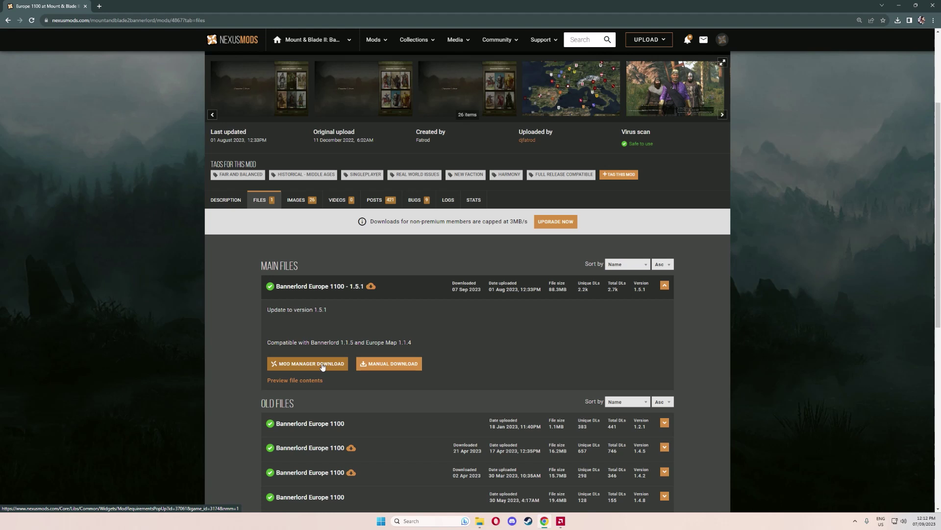
- Request the 1.5.1 manual download and open Harmony, Europe Campaign Map and Banner Color Persistence in new tabs
click(411, 363)
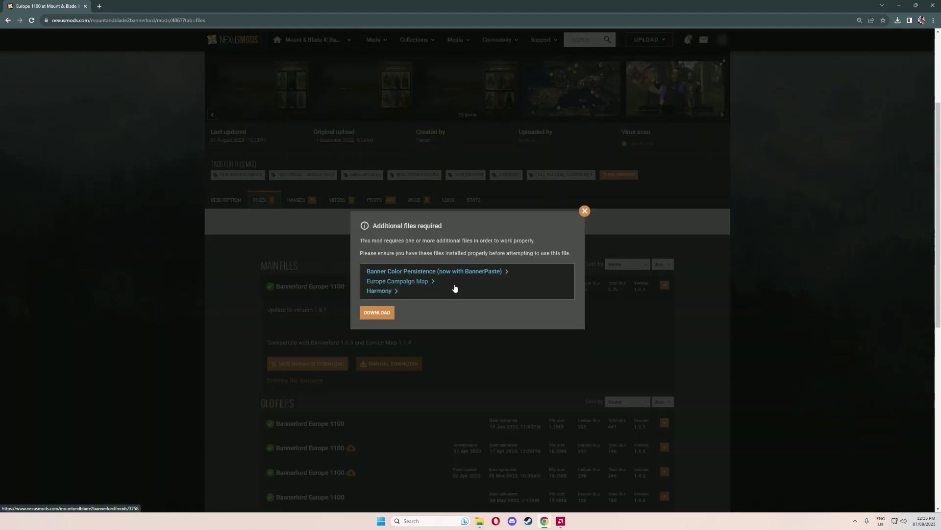
right_click(385, 293)
click(407, 299)
right_click(393, 281)
click(407, 290)
right_click(407, 276)
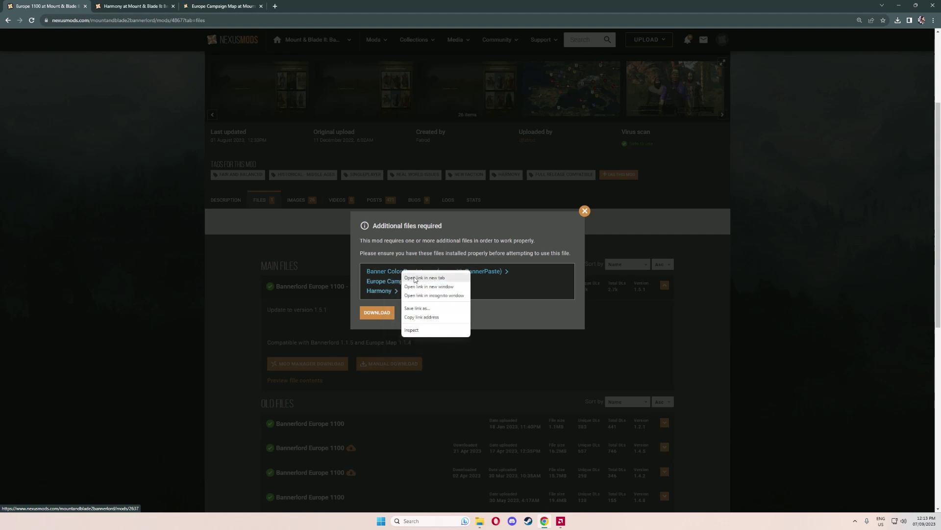
click(414, 276)
- Start the free slow download of the Bannerlord Europe 1100 - 1.5.1 zip
click(393, 312)
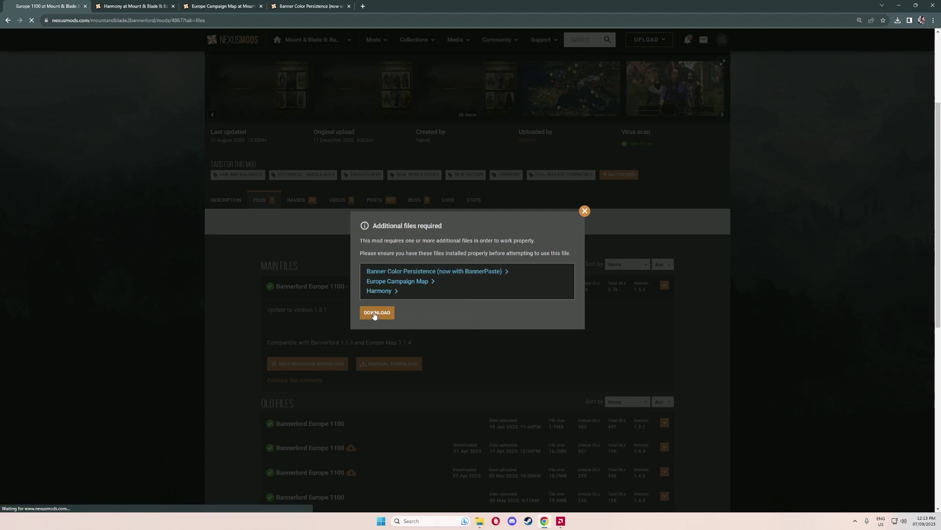
scroll(410, 322, down, 5)
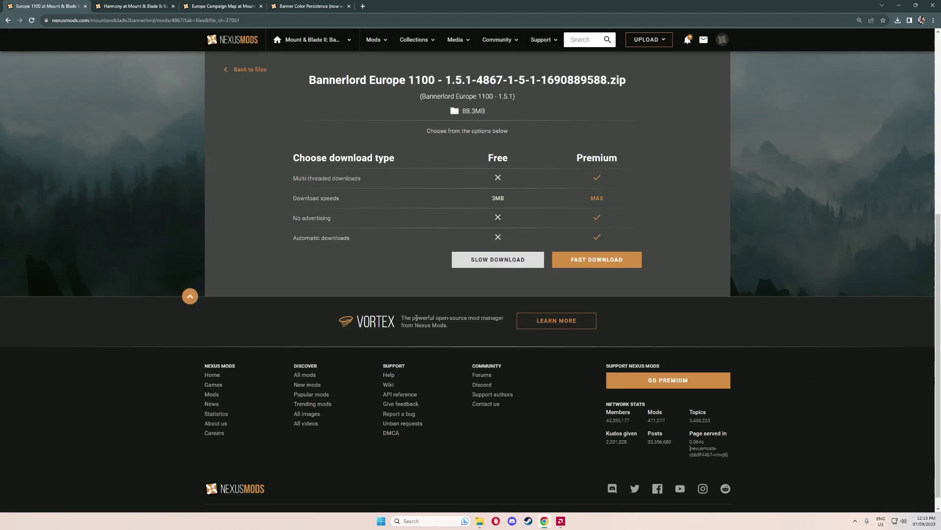
click(482, 259)
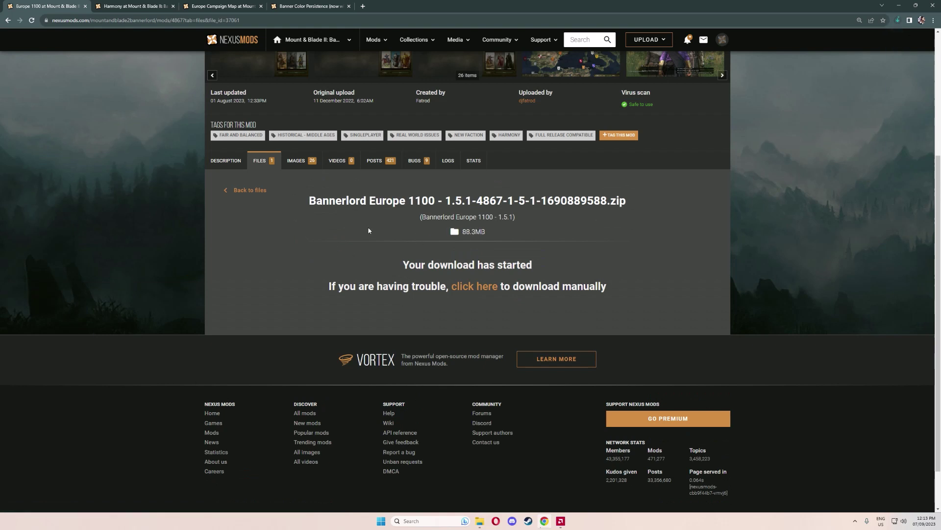
- Review Harmony's files, main version 2.3.0.174, then move to the Europe Campaign Map page
click(159, 5)
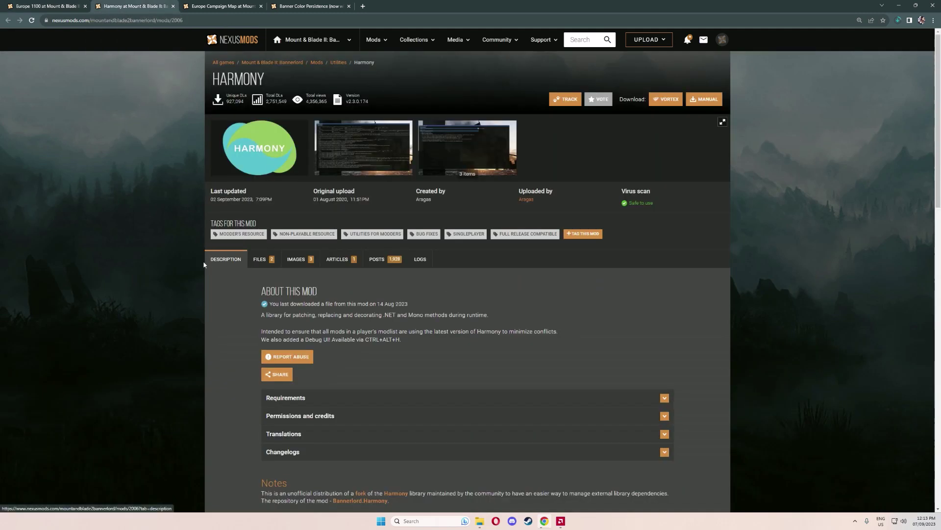
click(260, 259)
scroll(346, 326, down, 2)
scroll(490, 321, down, 1)
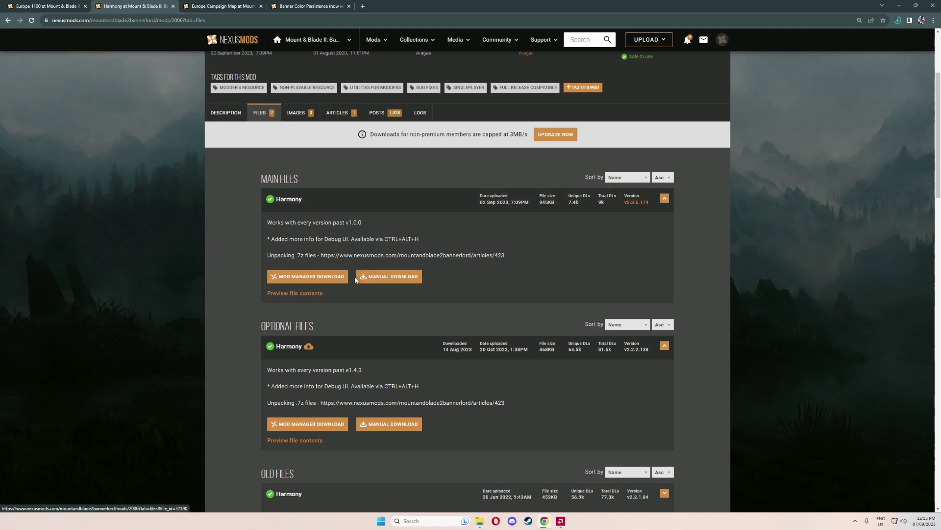
click(231, 6)
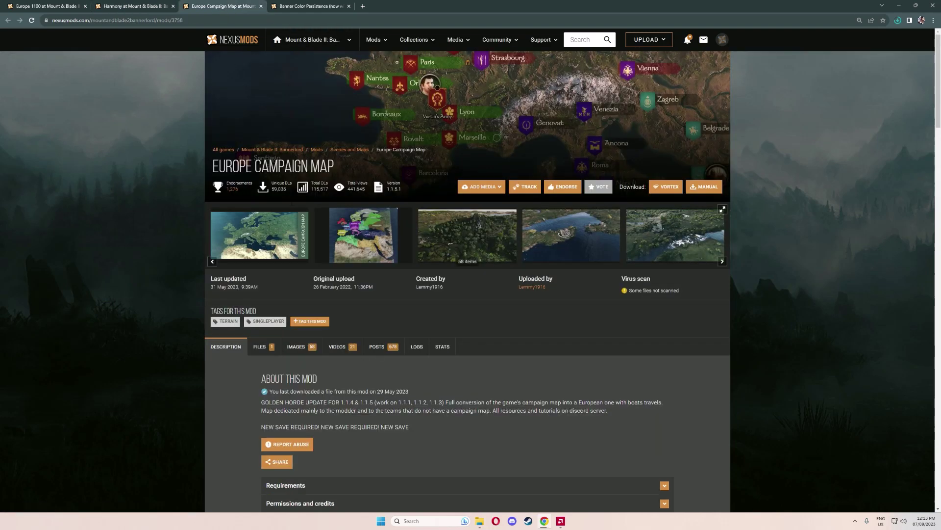
- View the Europe Campaign Map mod's files list
scroll(323, 295, down, 2)
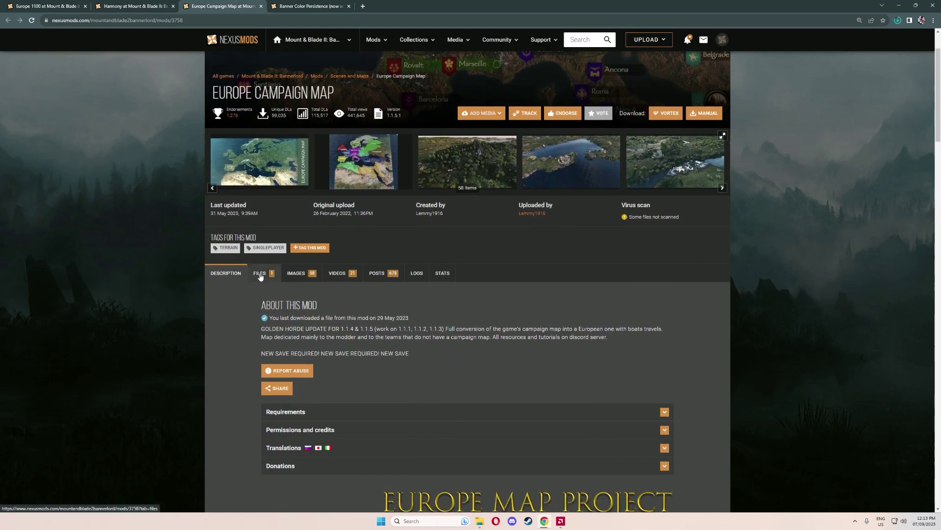
click(260, 273)
scroll(384, 252, down, 3)
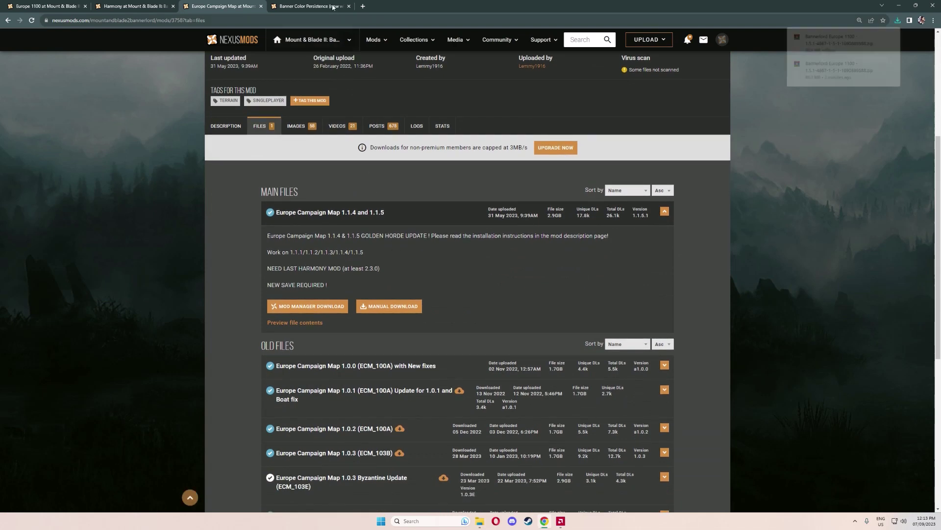
- Download BannerColorPersistence v1.4.5 with BannerPaste via manual slow download, past the Harmony notice
click(310, 6)
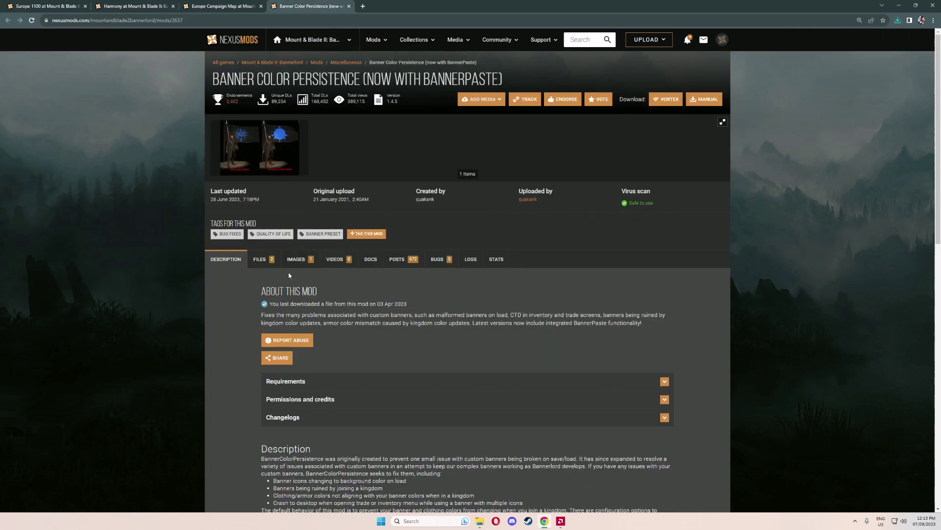
click(260, 259)
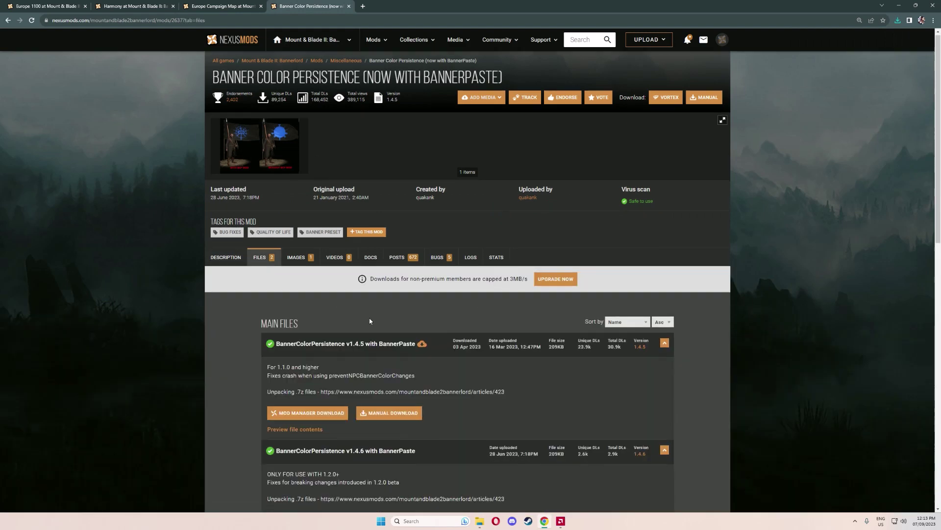
scroll(358, 310, down, 2)
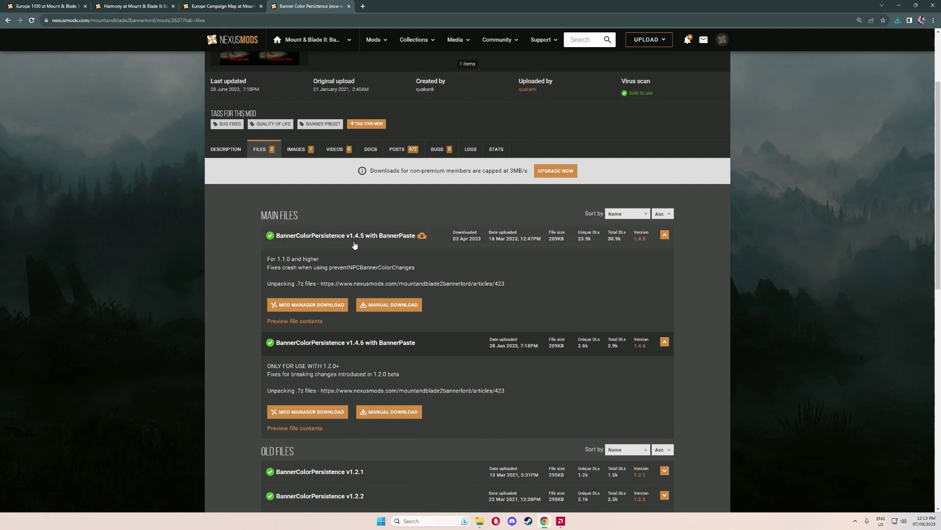
click(375, 307)
click(382, 302)
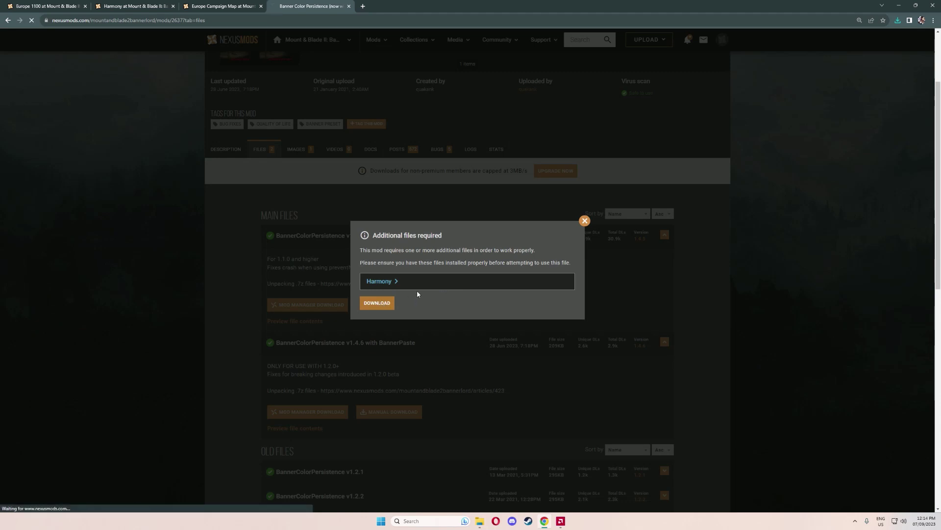
scroll(321, 210, down, 5)
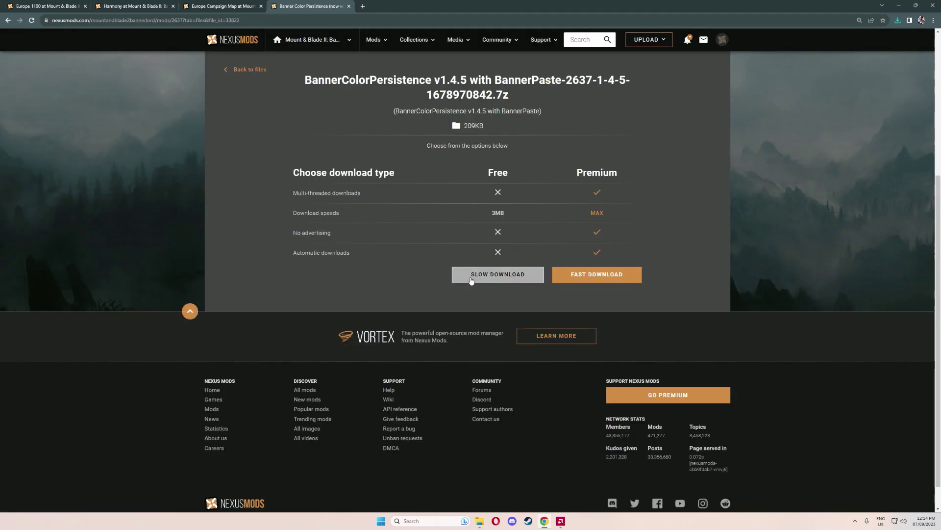
click(497, 273)
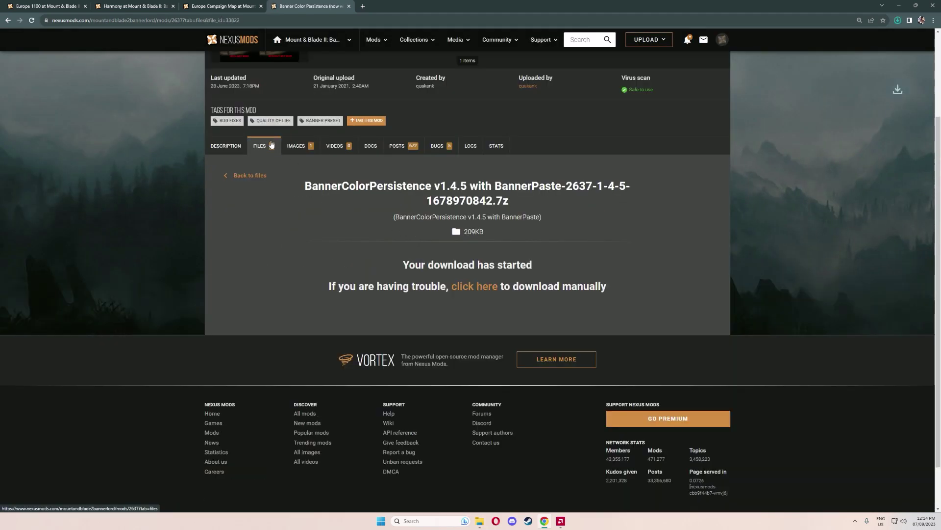
- Close the three extra mod tabs, leaving only the Europe 1100 download tab
click(173, 7)
click(173, 6)
click(173, 6)
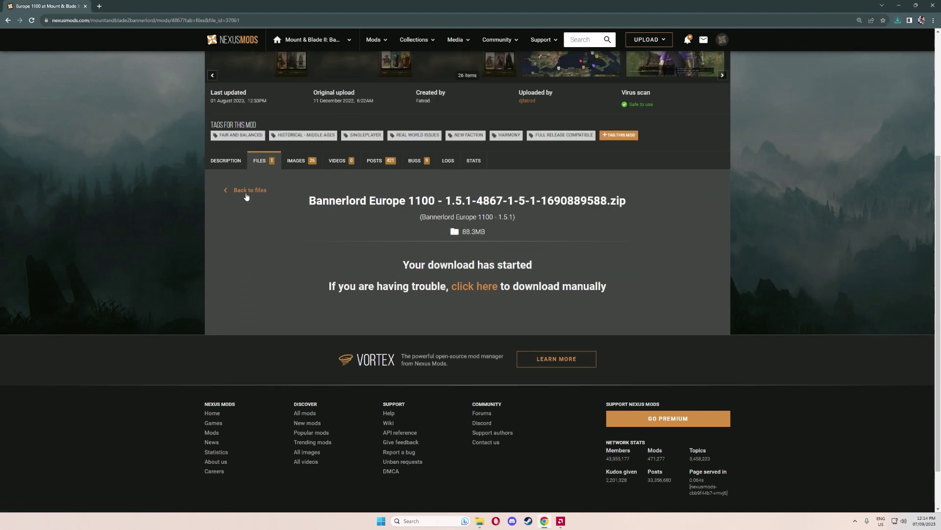
- Bring up the Downloads folder and open the Bannerlord Europe 1100 1.5.1 zip in WinRAR
mouse_move(480, 524)
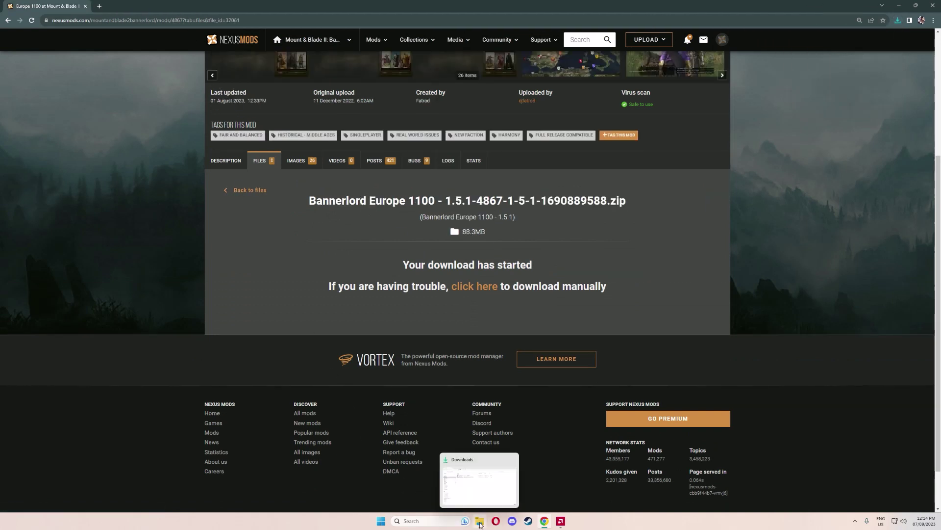
click(479, 483)
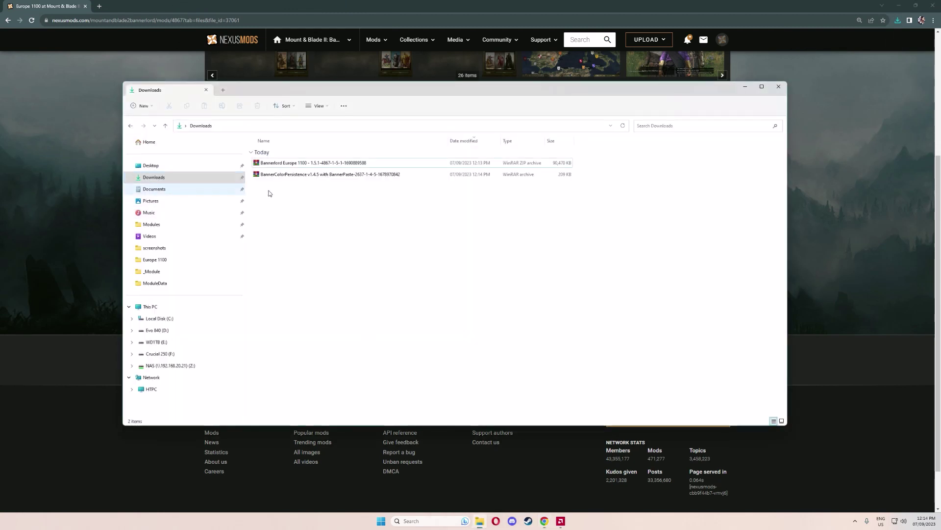
click(298, 163)
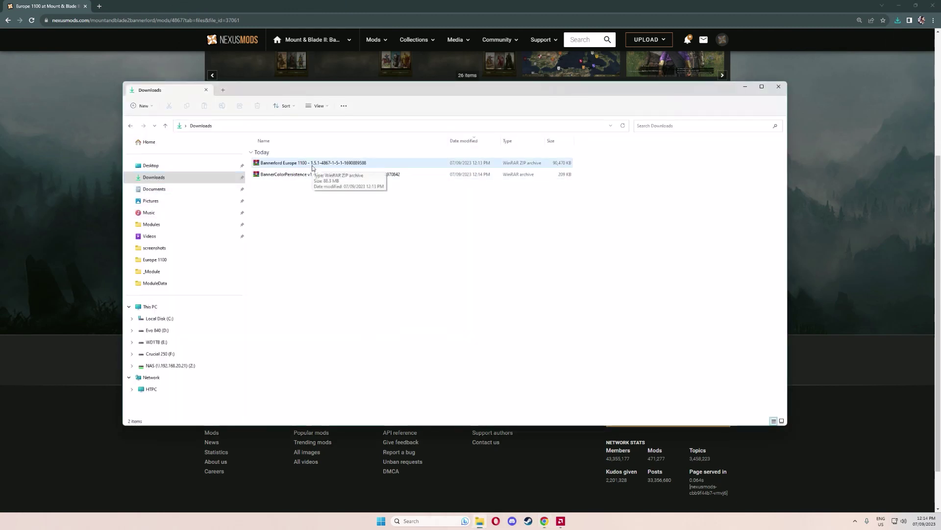
double_click(370, 166)
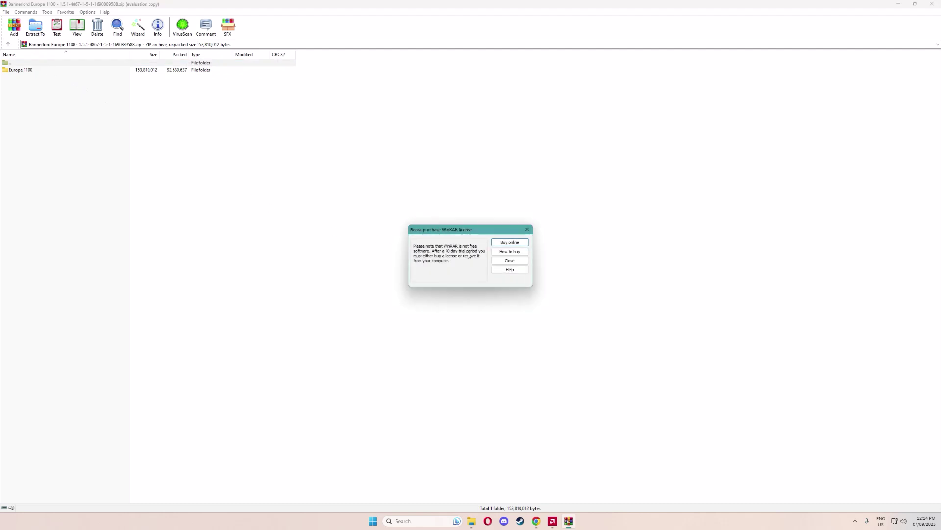
- Extract the Europe 1100 folder from its archive into the Bannerlord Modules folder, then close the archive
click(508, 269)
click(40, 70)
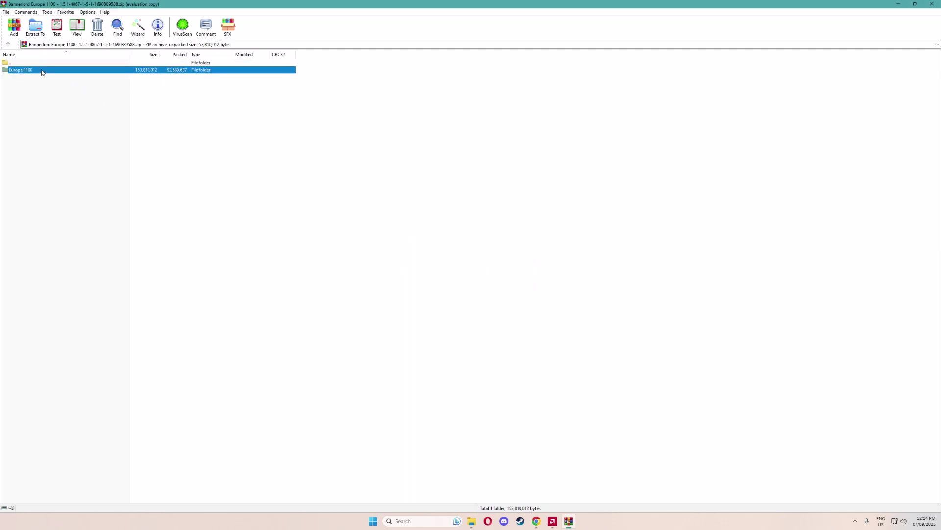
click(40, 28)
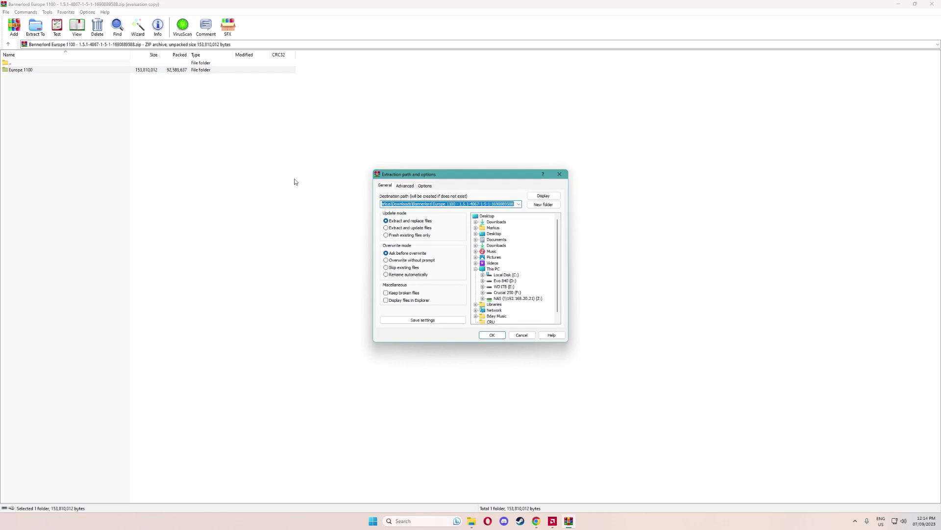
key(Down)
drag(428, 204, 347, 206)
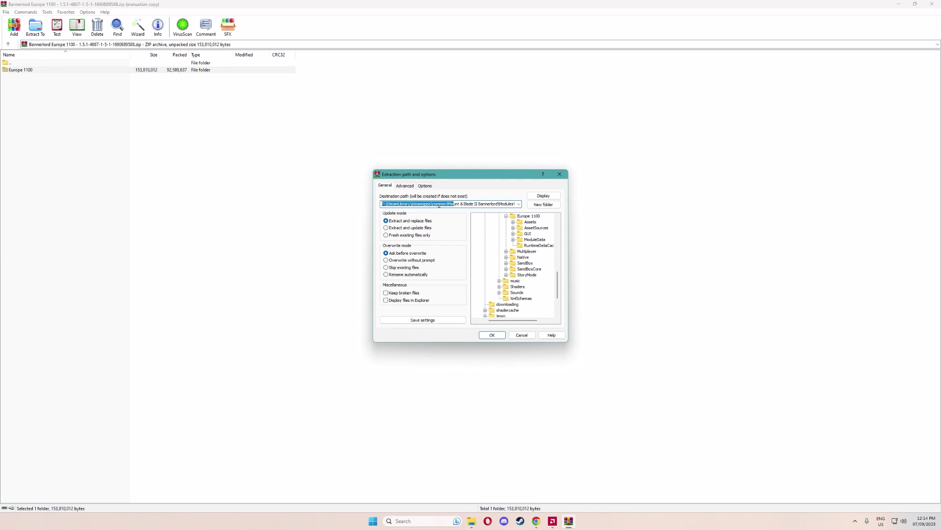
click(460, 205)
scroll(518, 243, up, 3)
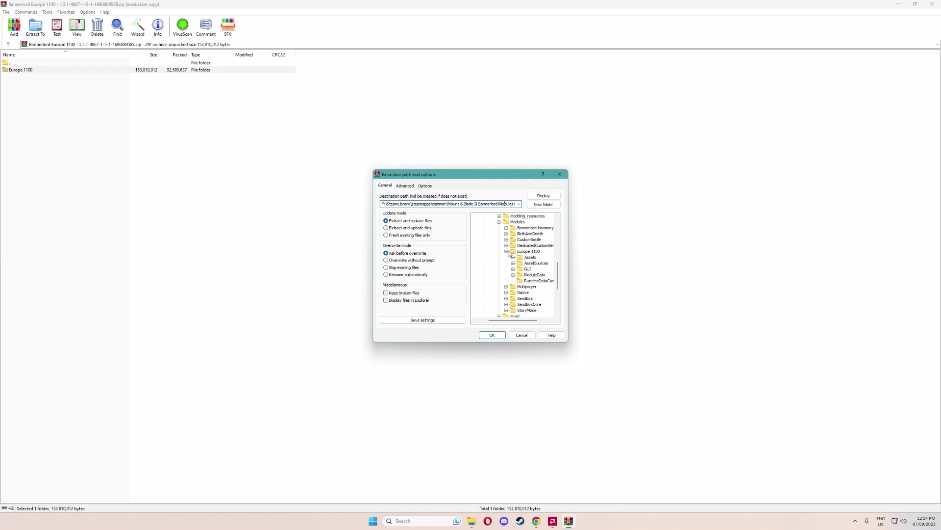
click(518, 240)
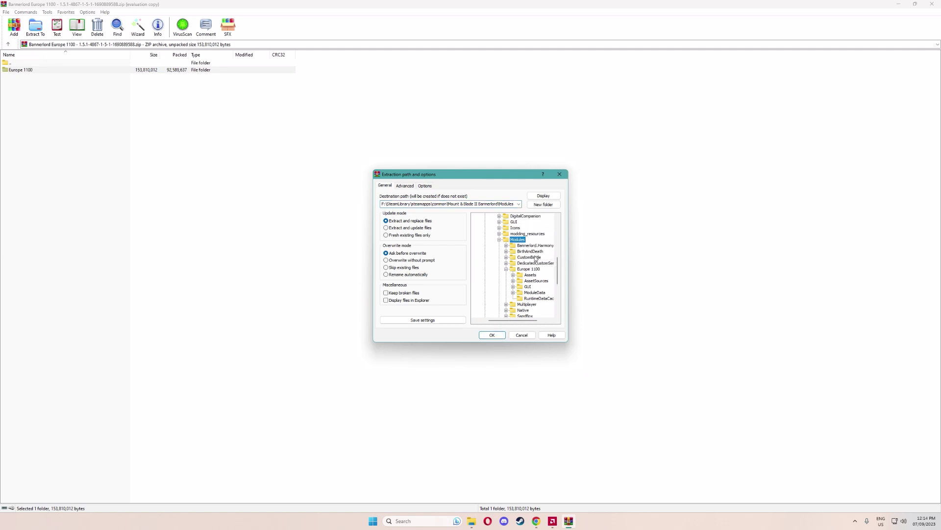
scroll(534, 255, down, 1)
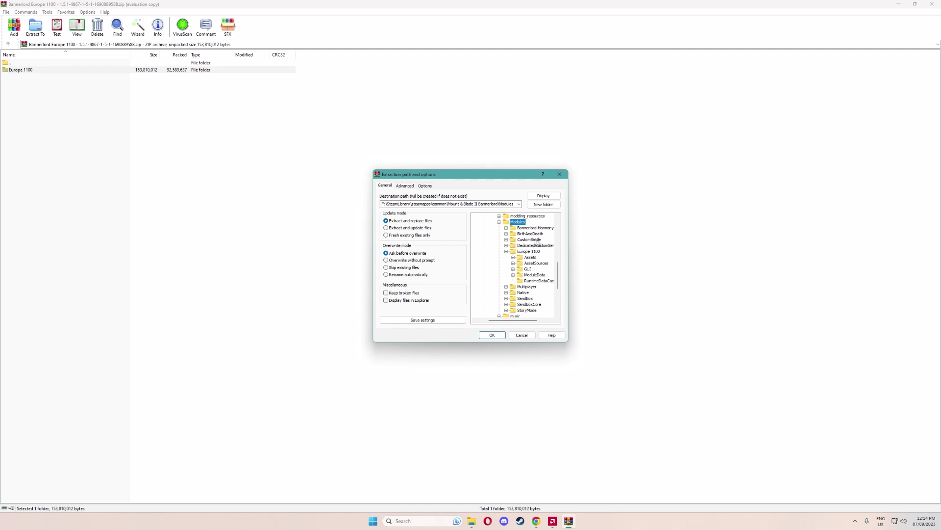
click(492, 336)
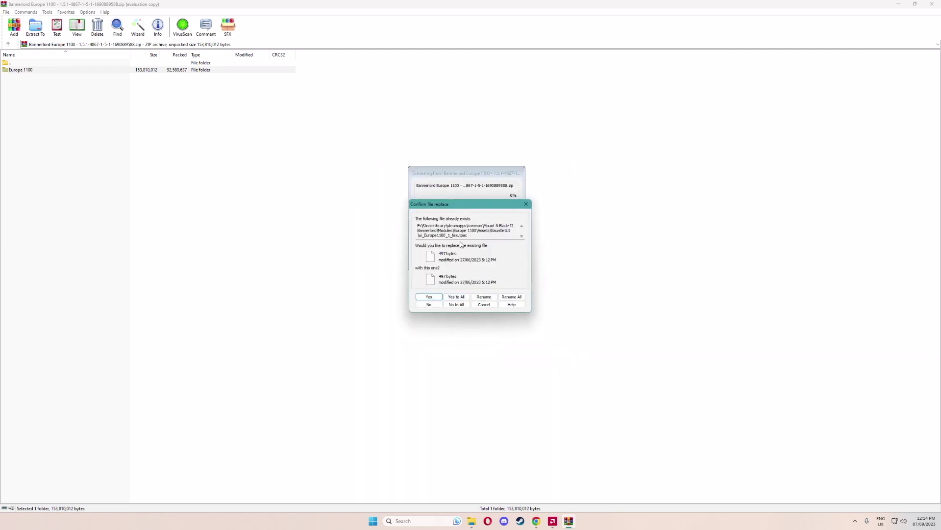
click(484, 304)
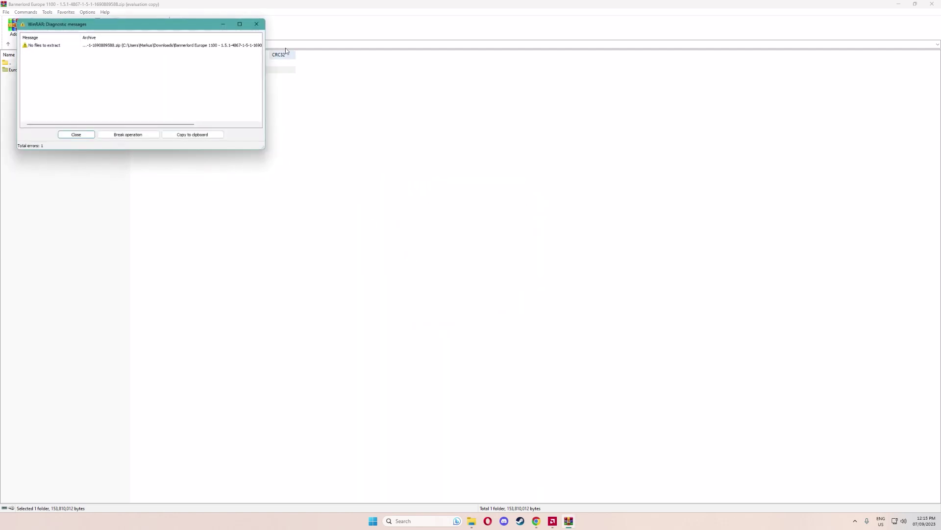
click(256, 24)
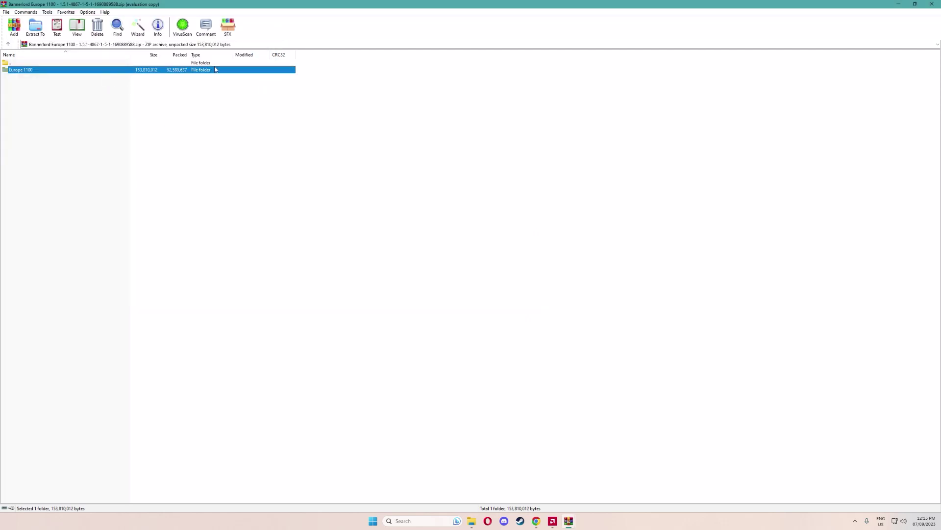
click(933, 4)
- Extract the BannerColorPersistence folder from its archive into the Modules folder, then close WinRAR
double_click(296, 174)
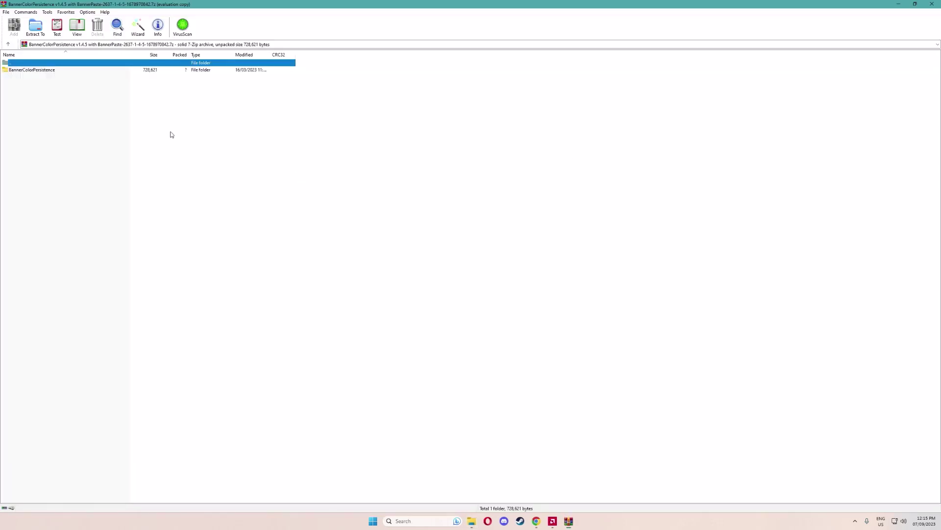
click(64, 69)
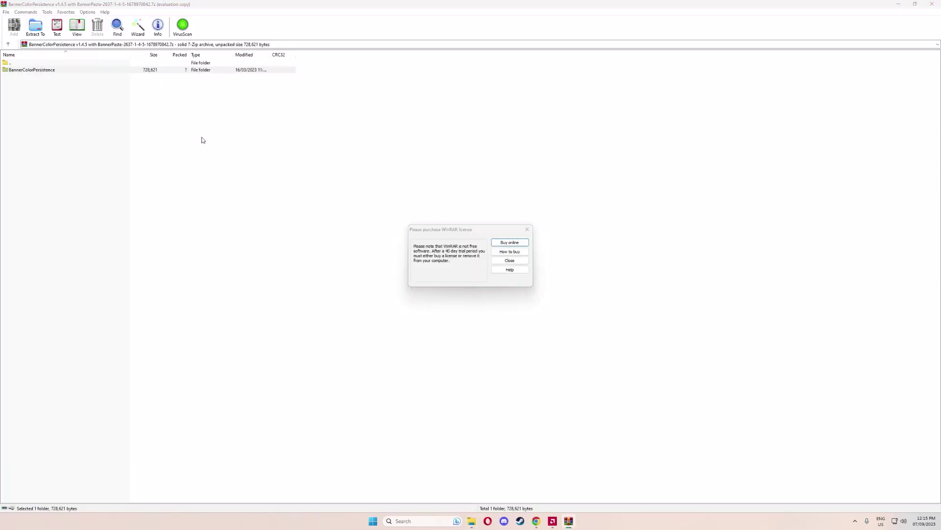
key(Escape)
click(33, 37)
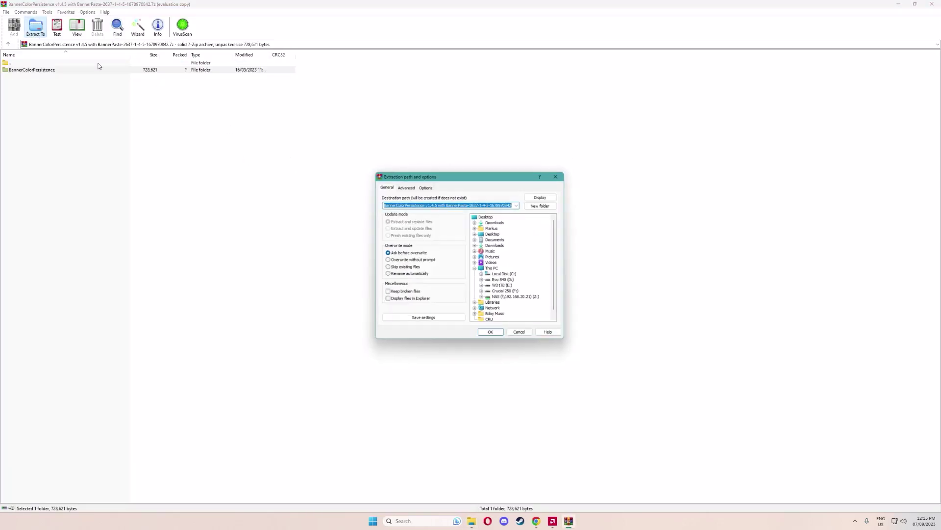
key(Down)
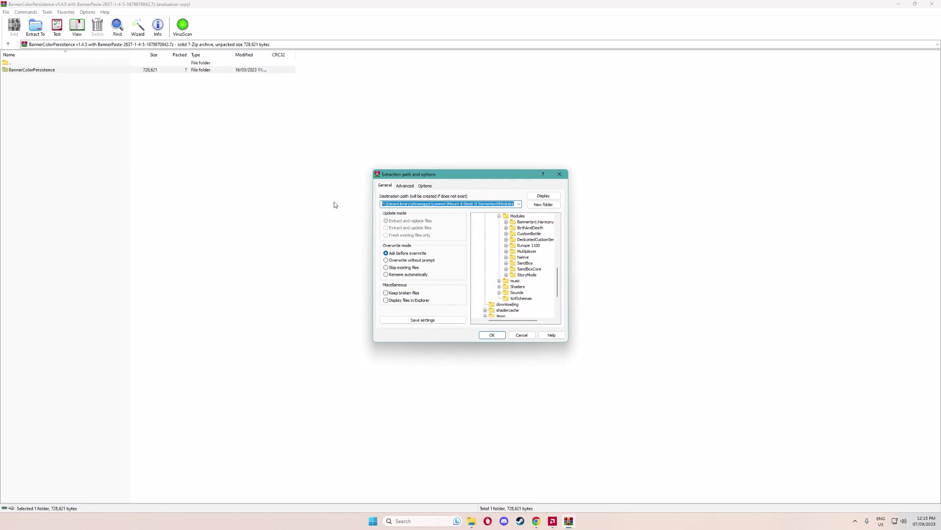
key(Return)
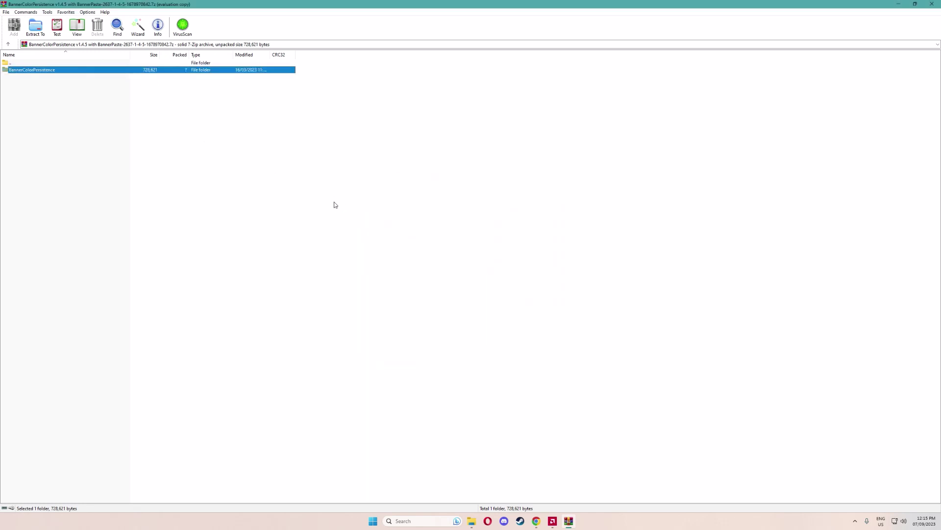
click(932, 4)
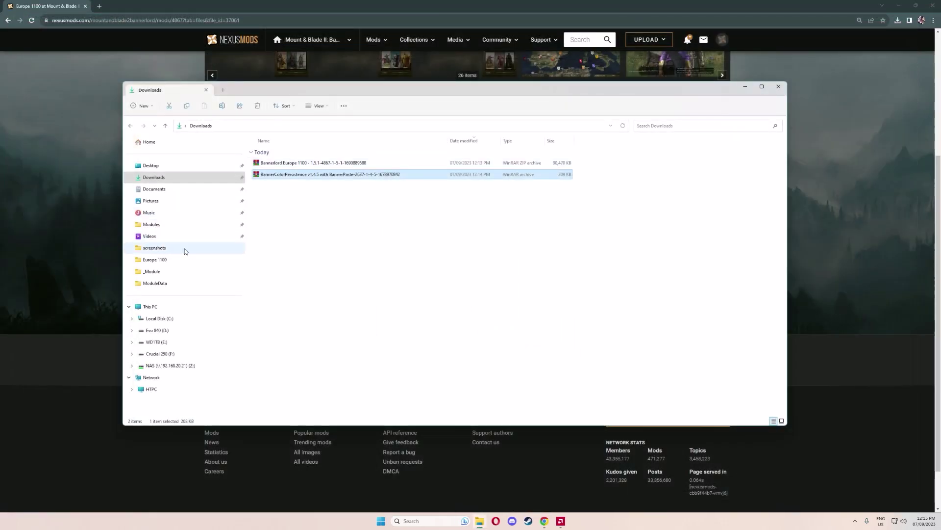
- Open config.json from Modules\BannerColorPersistence\bin\Win64_Shipping_Client in Notepad++
click(159, 226)
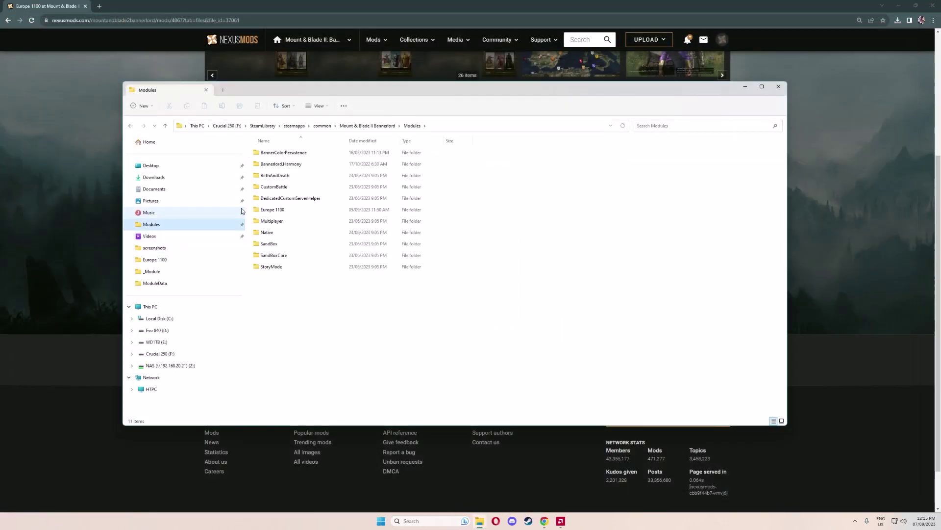
click(316, 152)
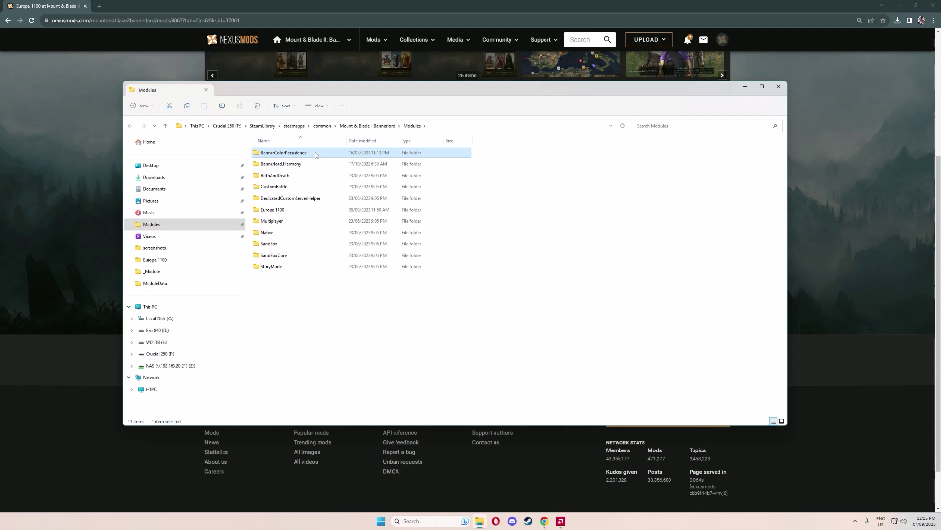
double_click(316, 153)
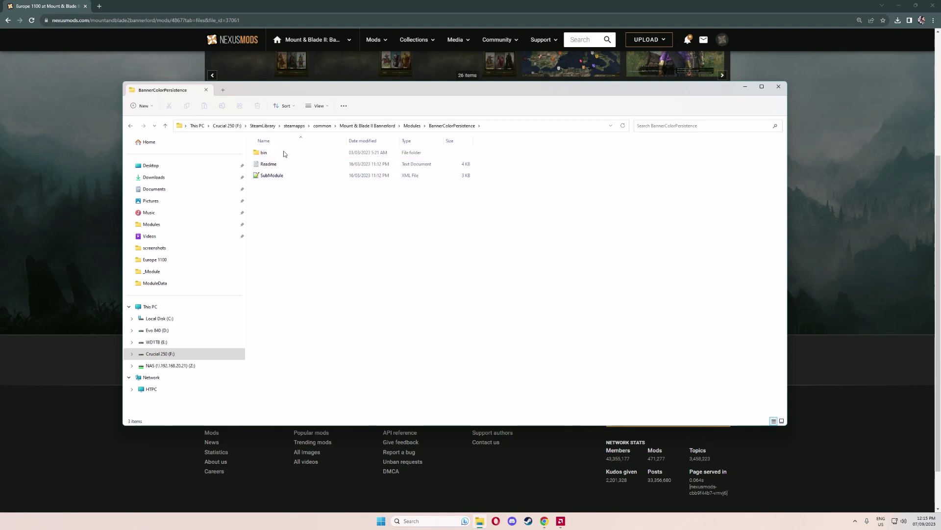
double_click(285, 153)
double_click(308, 154)
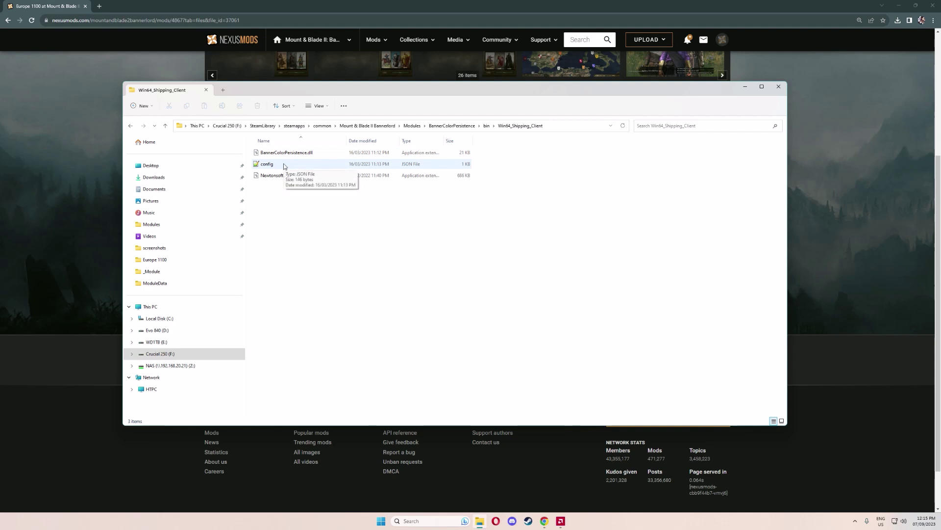
double_click(284, 166)
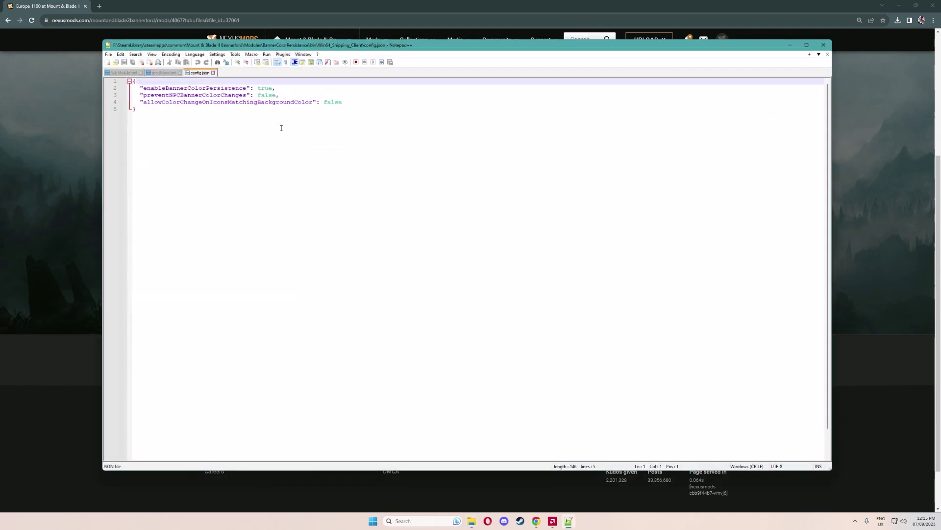
- Change preventNPCBannerColorChanges from false to true in config.json and save it
double_click(269, 95)
text(t)
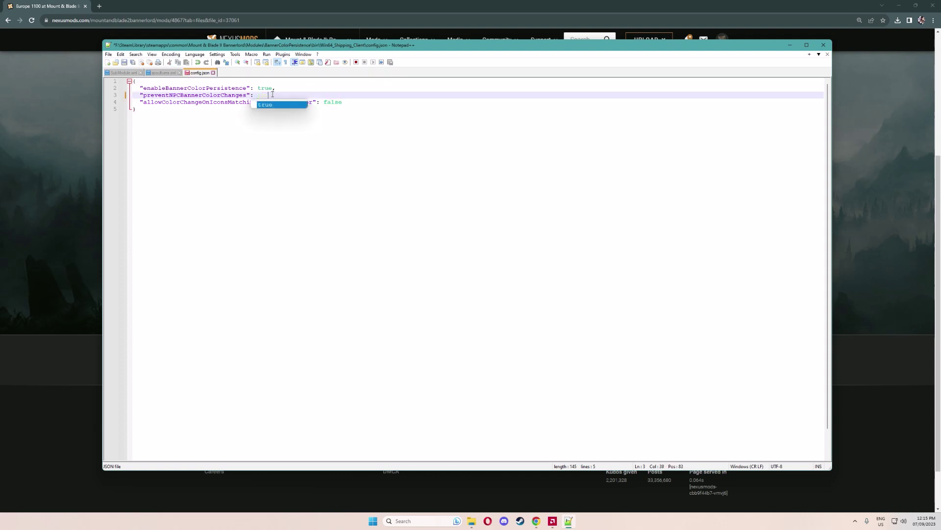
text(rue)
click(275, 145)
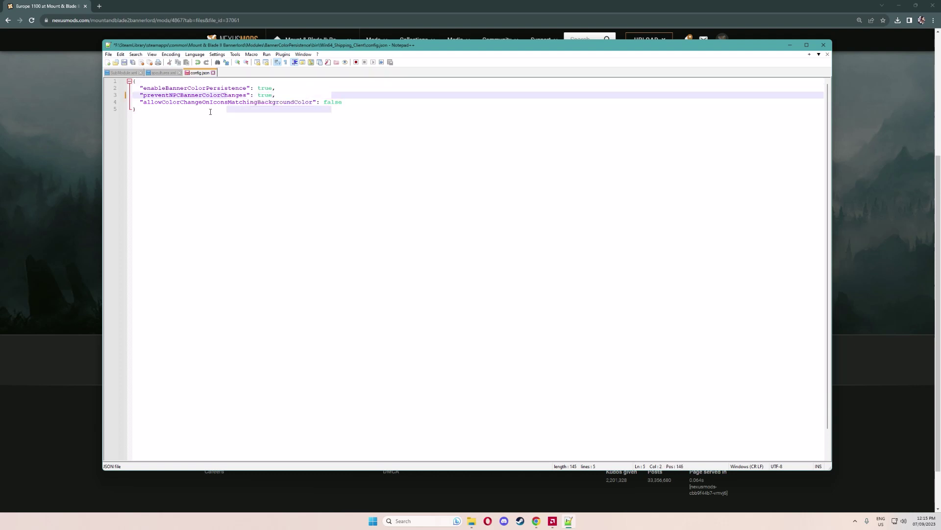
click(124, 62)
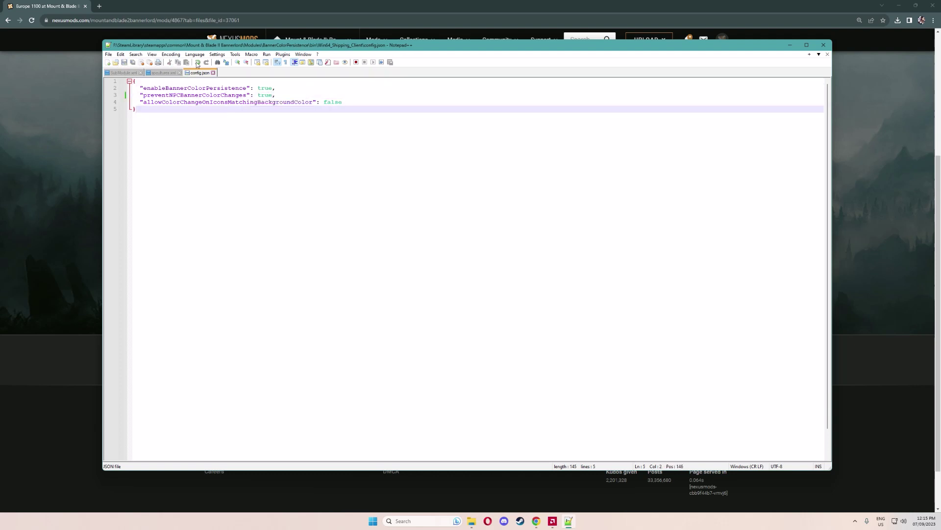
- Launch Mount & Blade II: Bannerlord from the Steam tray icon's menu
click(320, 4)
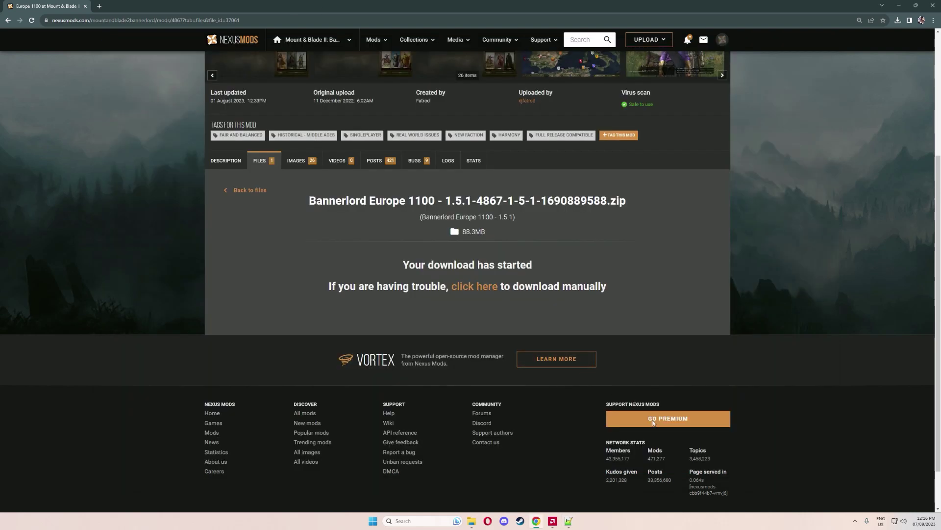
click(855, 520)
right_click(872, 486)
click(828, 327)
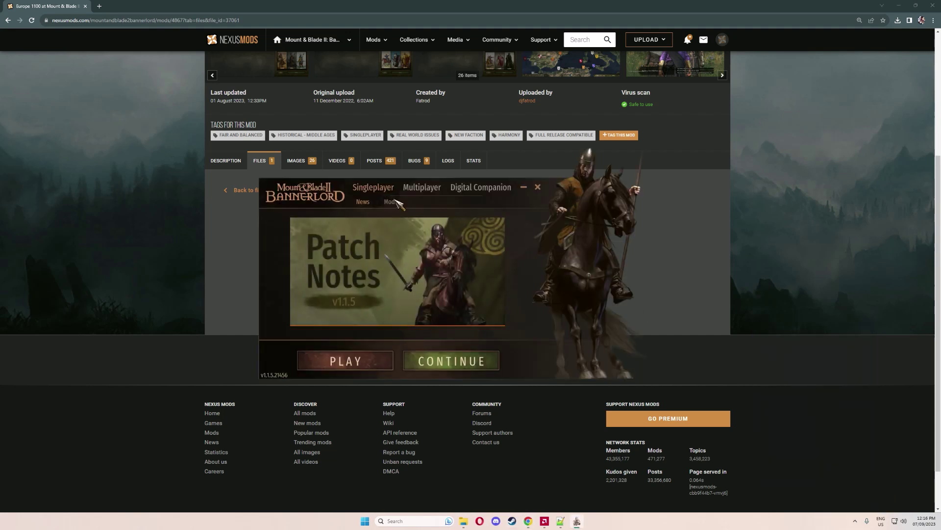
- Review the launcher's mod list for Europe 1100 v1.5.1.0 and BannerColorPersistence v1.4.5.0
click(391, 201)
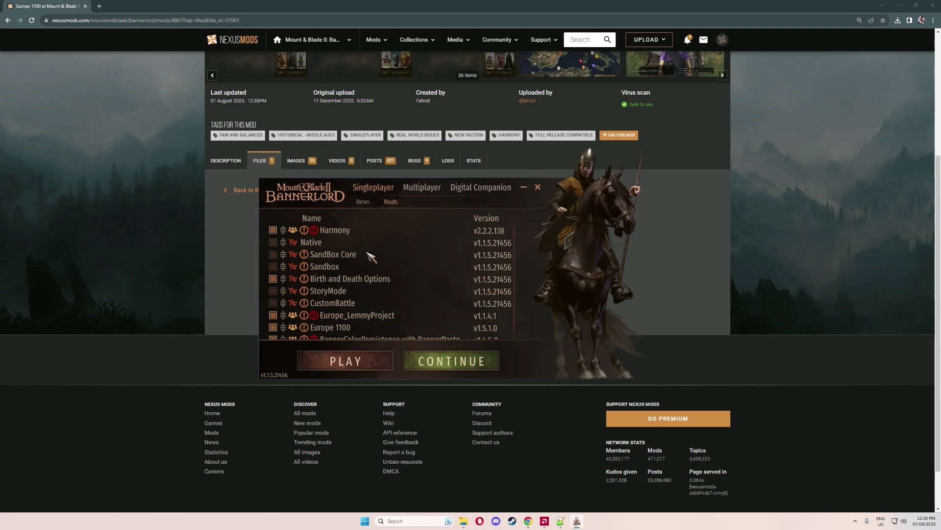
scroll(364, 267, down, 1)
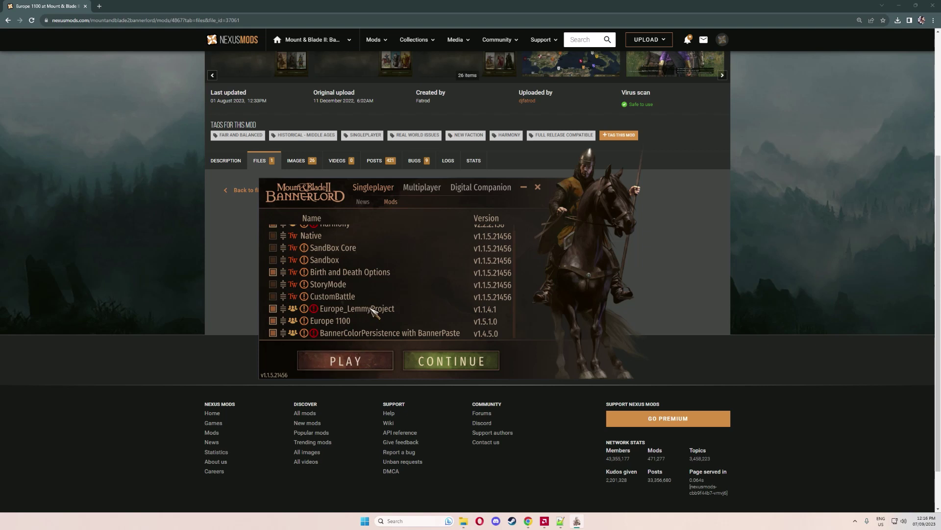
scroll(370, 309, up, 1)
scroll(356, 249, down, 1)
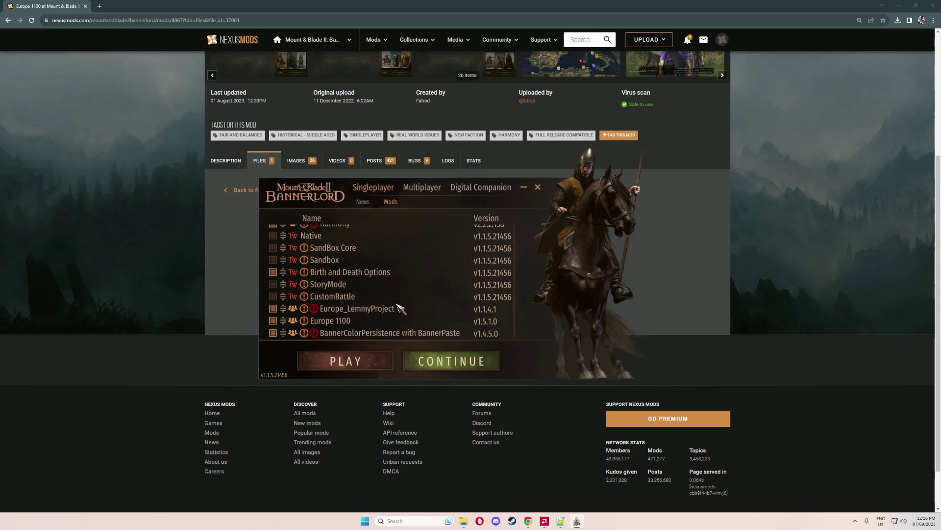